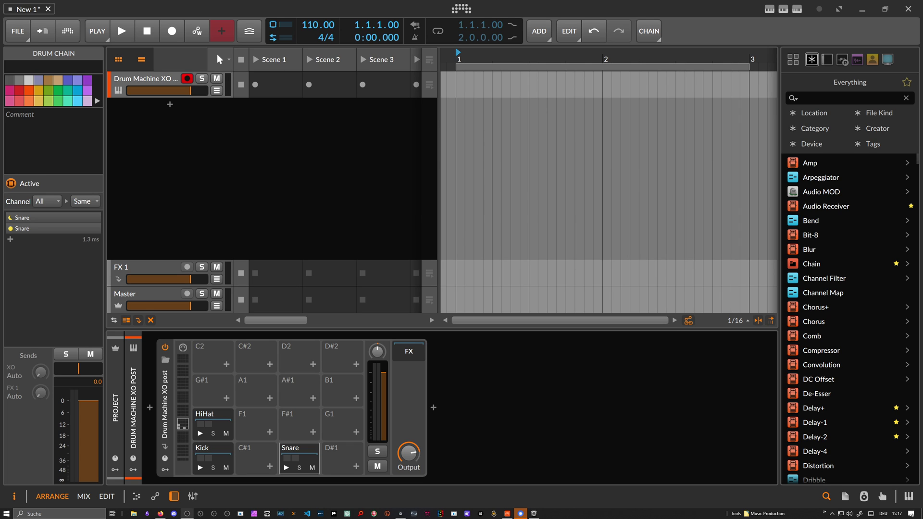
# Show the Drum Machine's internal returns, and mute the XO return chain
pyautogui.click(166, 402)
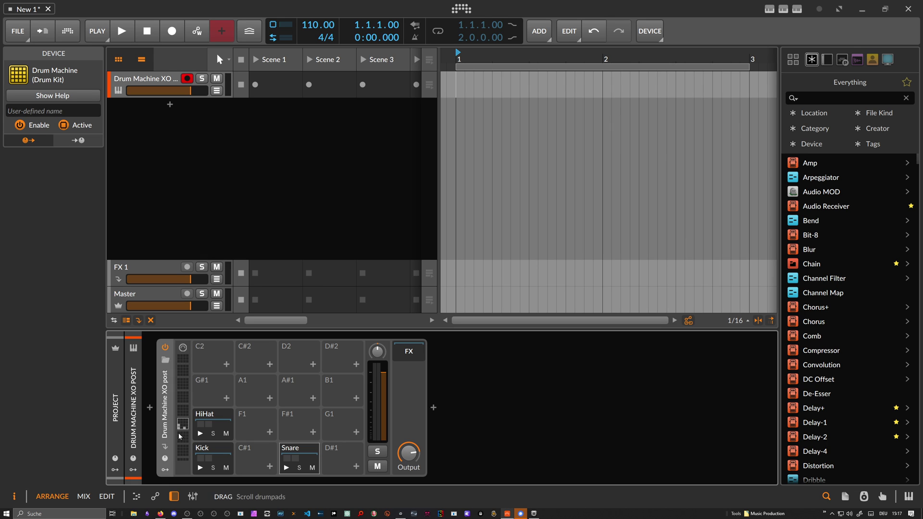
pyautogui.click(165, 447)
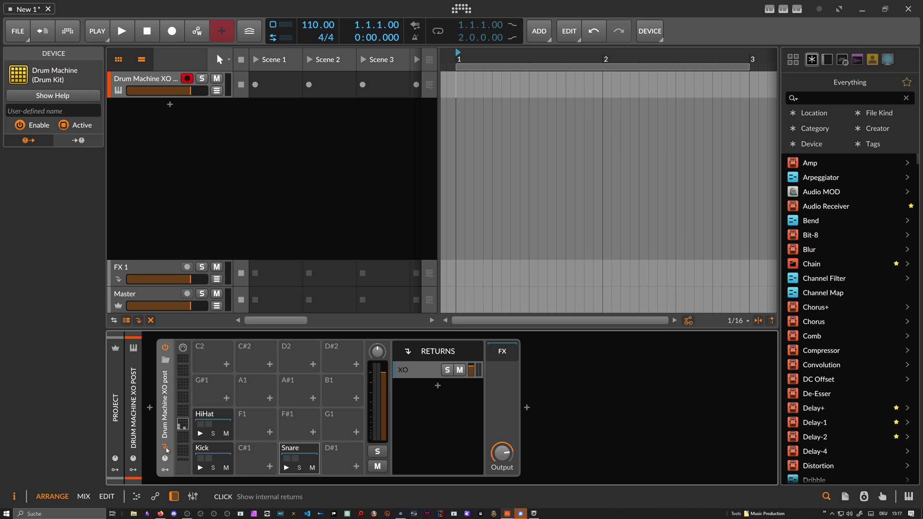
pyautogui.click(412, 375)
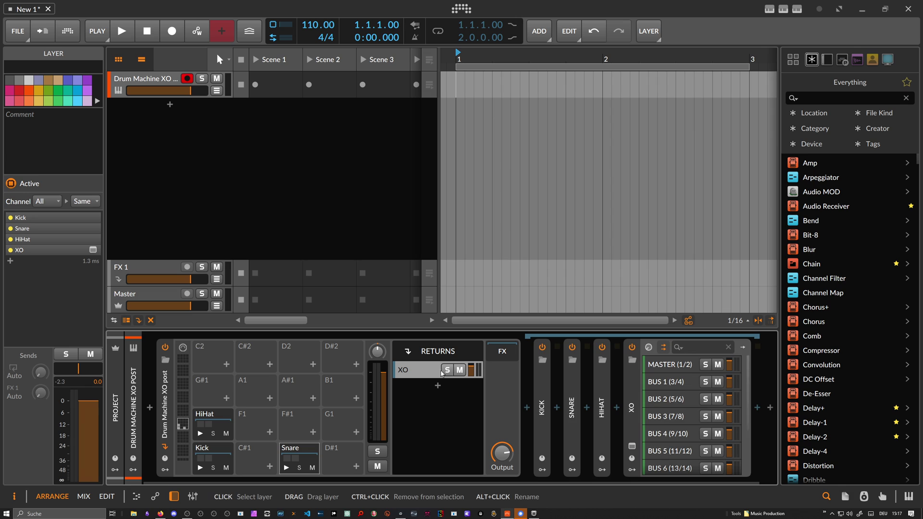
pyautogui.click(459, 371)
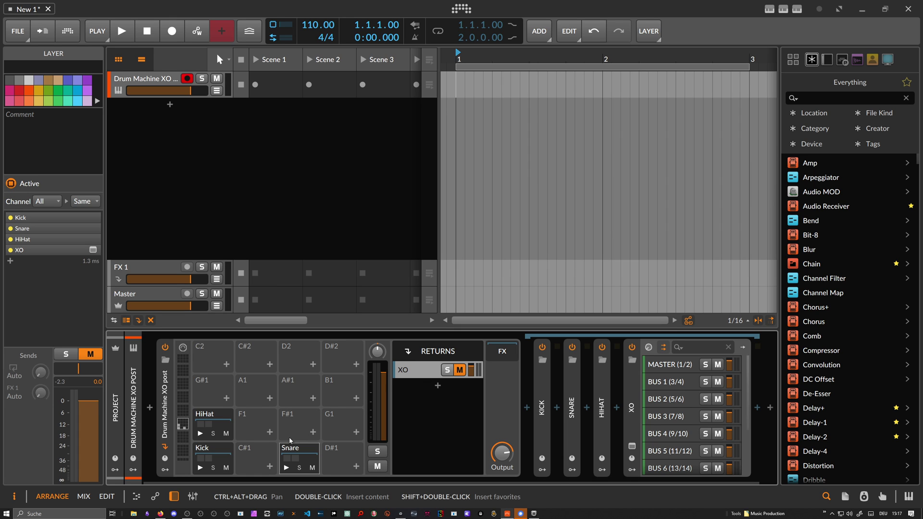
# Inspect the Snare chain's audio source, and audition the Snare, Kick and HiHat pads with the XO return muted
pyautogui.click(303, 459)
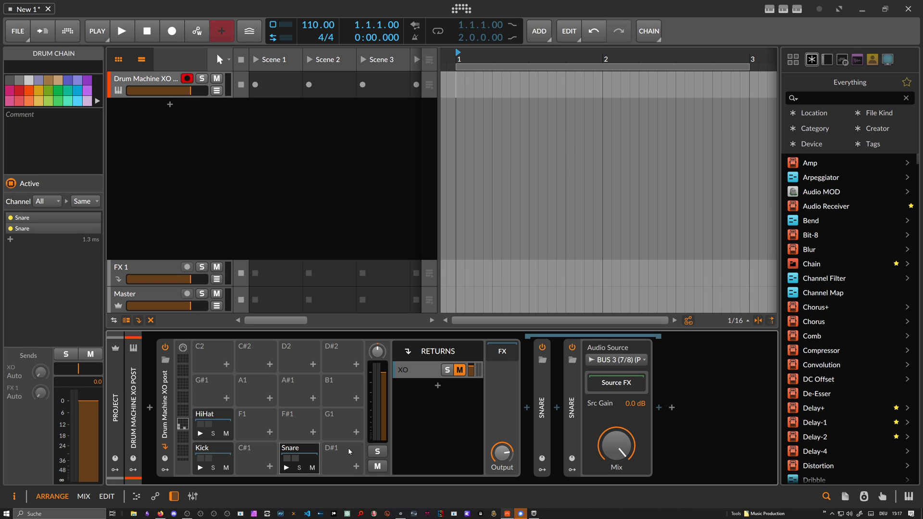
pyautogui.click(415, 371)
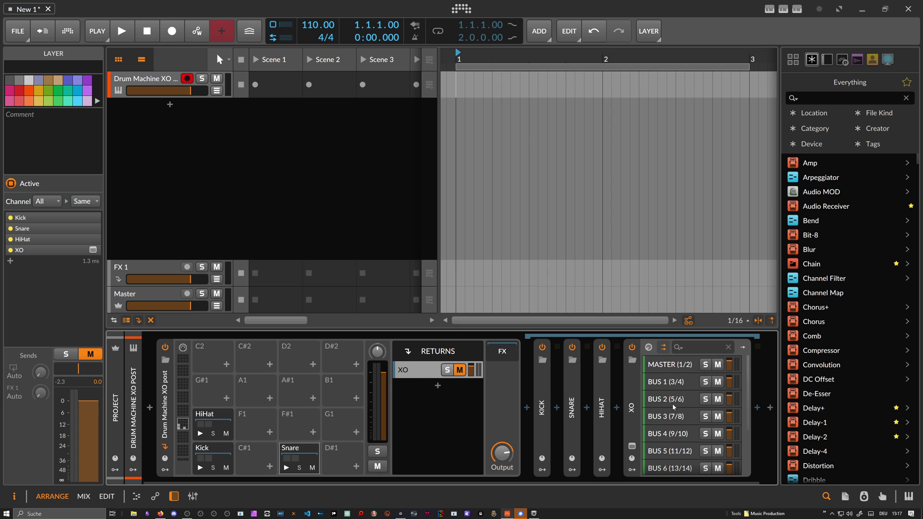
pyautogui.click(290, 468)
pyautogui.click(201, 468)
pyautogui.click(201, 434)
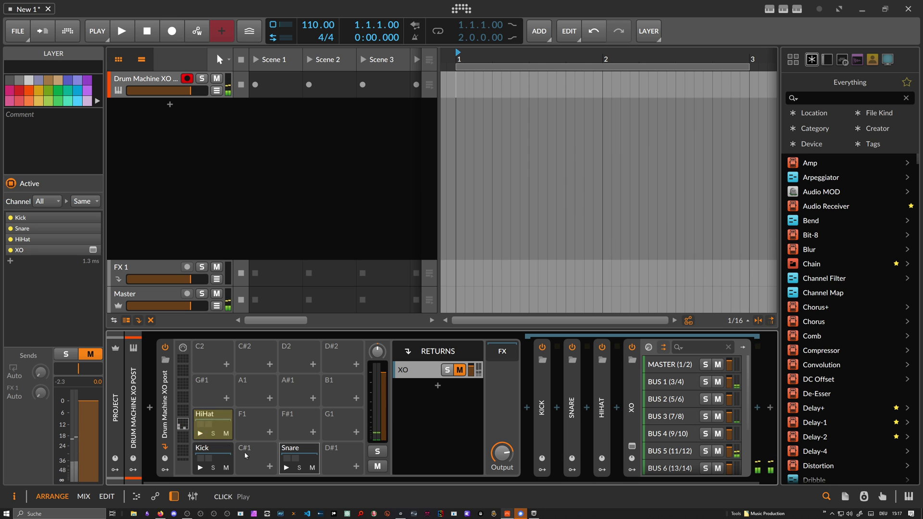
pyautogui.click(287, 468)
# Unmute the XO return and audition the Snare, Kick and HiHat pads again
pyautogui.click(460, 370)
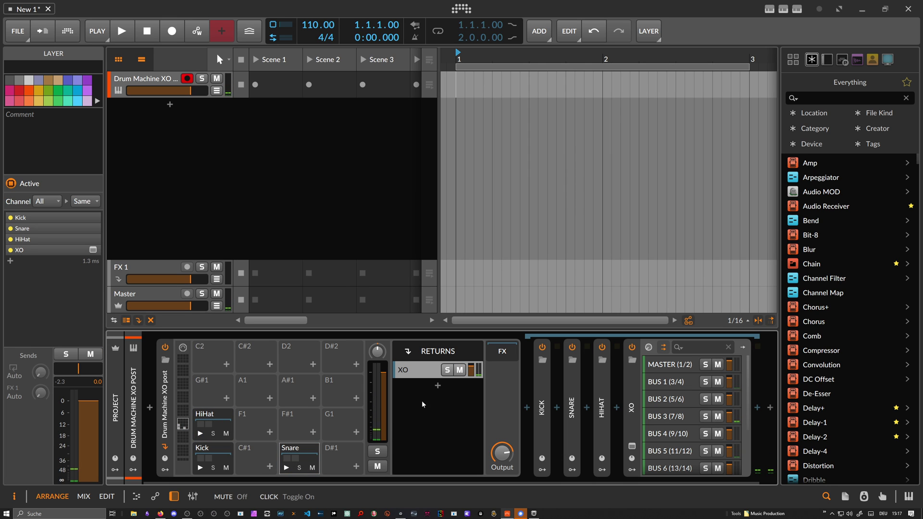
pyautogui.click(287, 468)
pyautogui.click(200, 467)
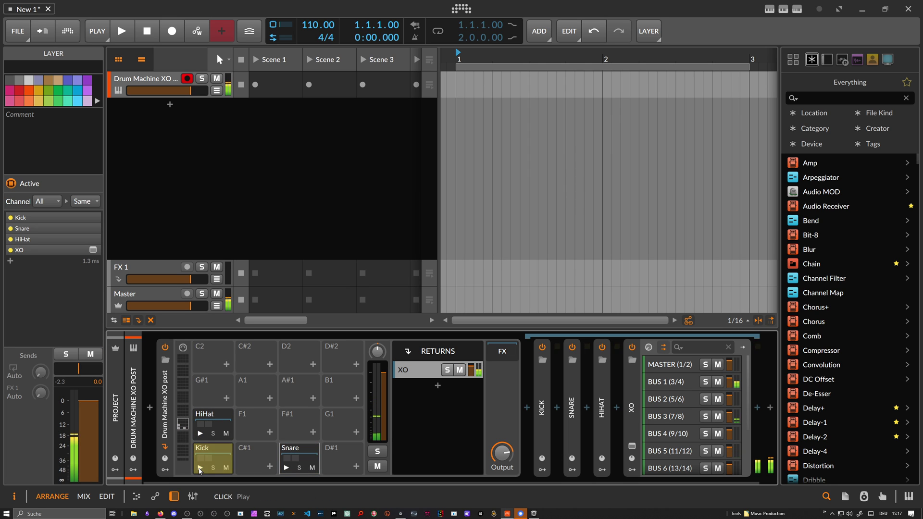
pyautogui.click(200, 434)
pyautogui.click(200, 468)
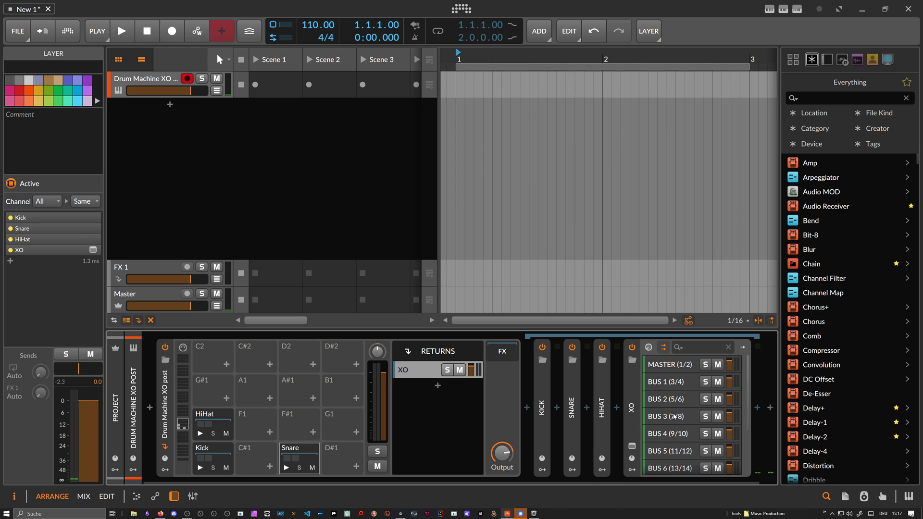
# Mute the XO return and preview snare samples from the sample map in XO's plug-in window
pyautogui.click(459, 370)
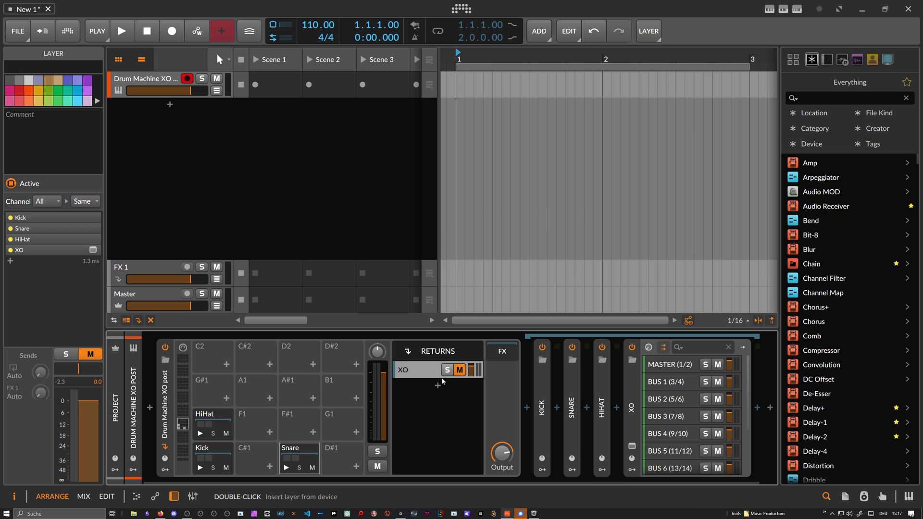
pyautogui.click(632, 446)
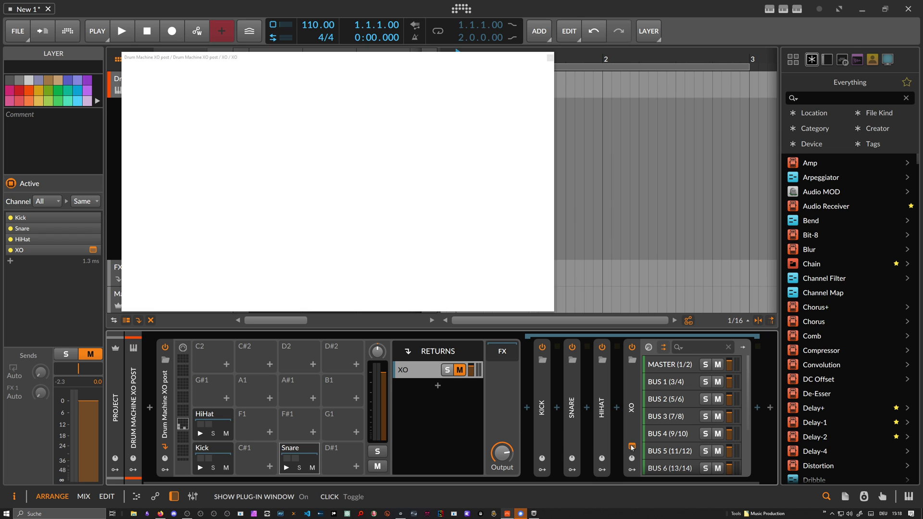
pyautogui.moveTo(361, 62); pyautogui.dragTo(431, 69)
pyautogui.moveTo(408, 192)
pyautogui.mouseDown()
pyautogui.moveTo(348, 188)
pyautogui.moveTo(400, 195)
pyautogui.moveTo(396, 176)
pyautogui.moveTo(370, 158)
pyautogui.moveTo(412, 161)
pyautogui.moveTo(377, 221)
pyautogui.moveTo(399, 149)
pyautogui.moveTo(433, 198)
pyautogui.moveTo(411, 186)
pyautogui.mouseUp()
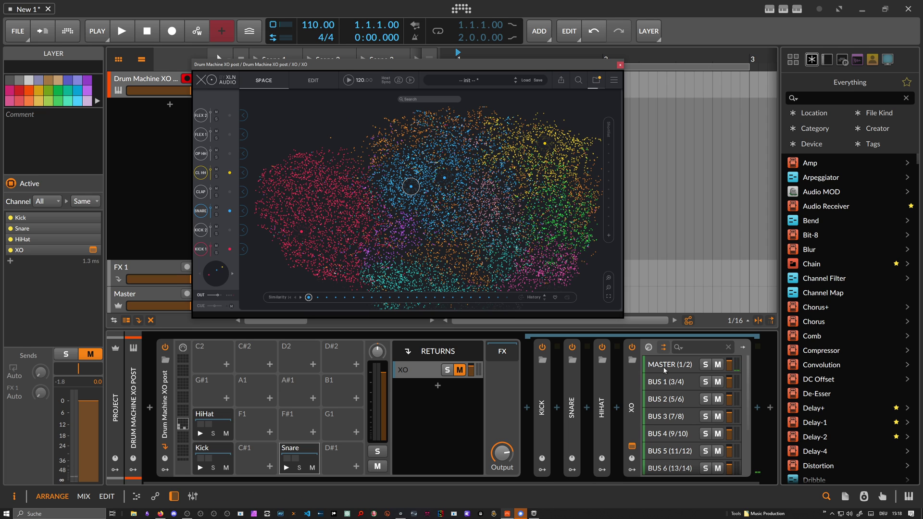
pyautogui.moveTo(479, 219); pyautogui.dragTo(450, 207)
pyautogui.click(419, 191)
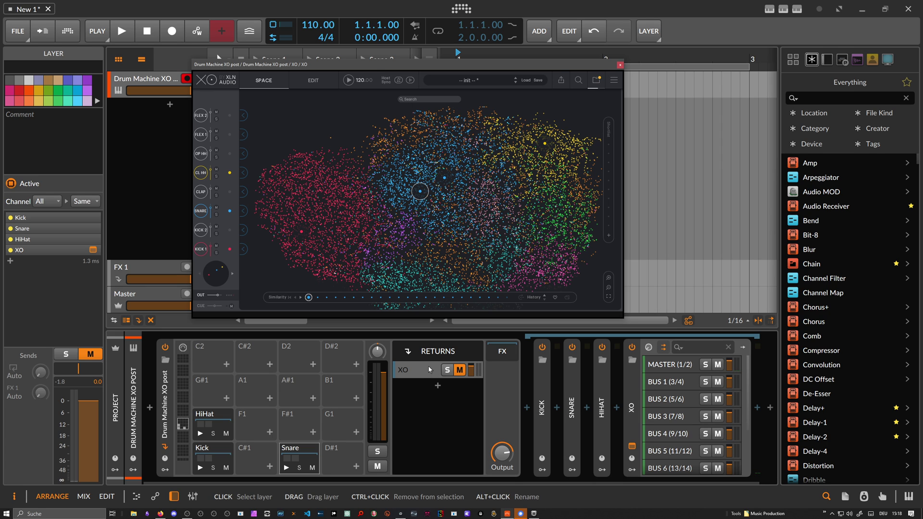
# Preview another snare sample with the XO return unmuted, and toggle the return's mute, leaving it off
pyautogui.click(464, 376)
pyautogui.click(413, 181)
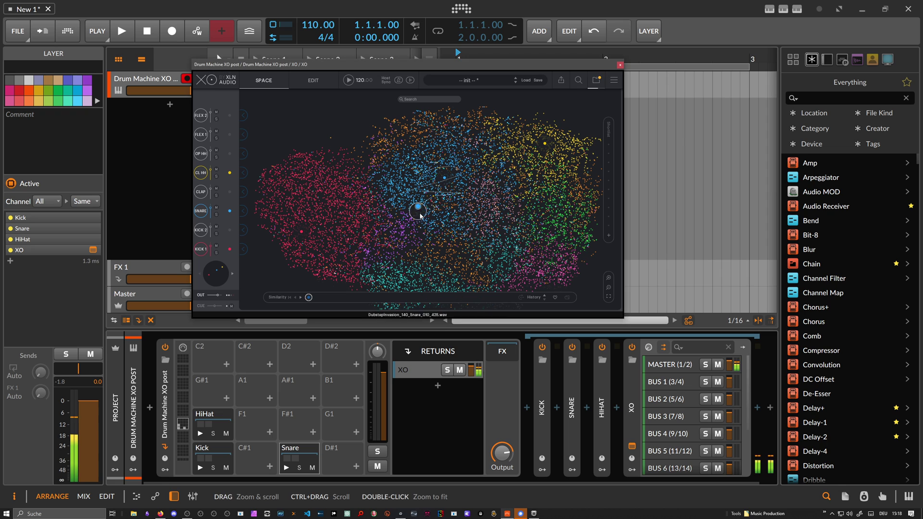
pyautogui.click(462, 371)
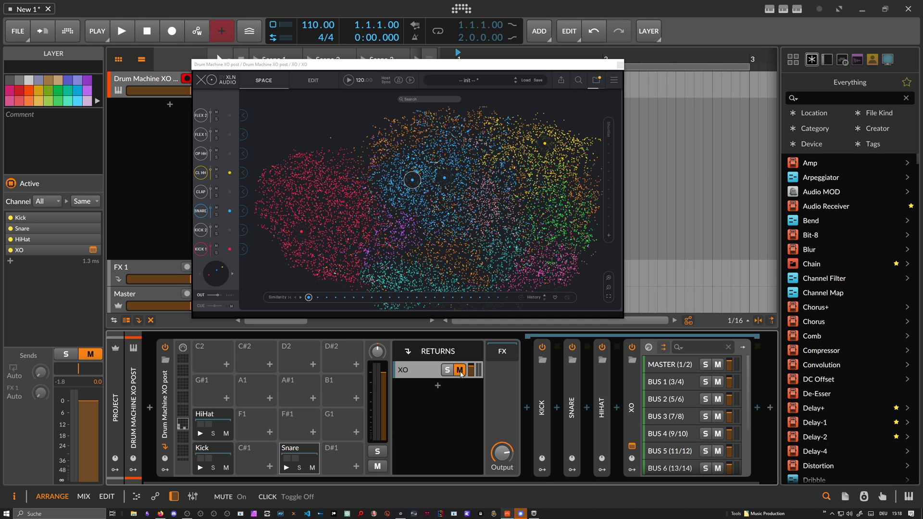
pyautogui.click(460, 370)
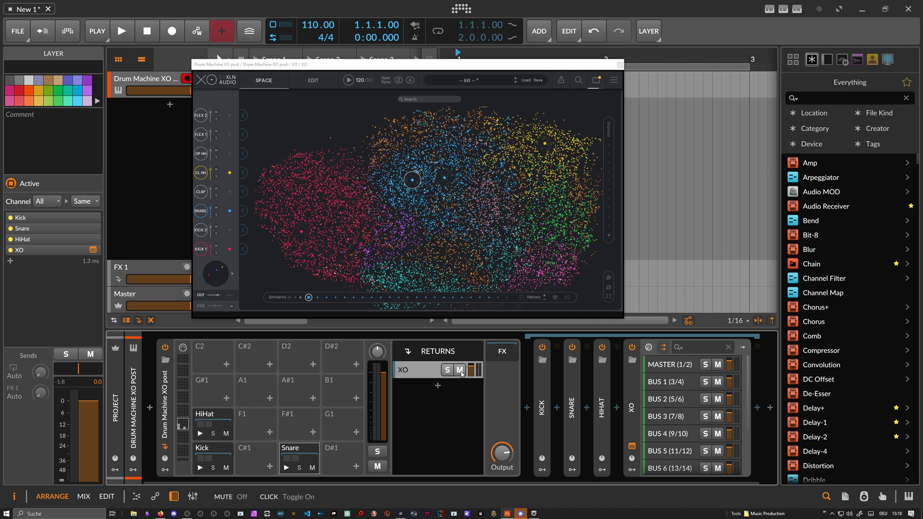
pyautogui.click(461, 372)
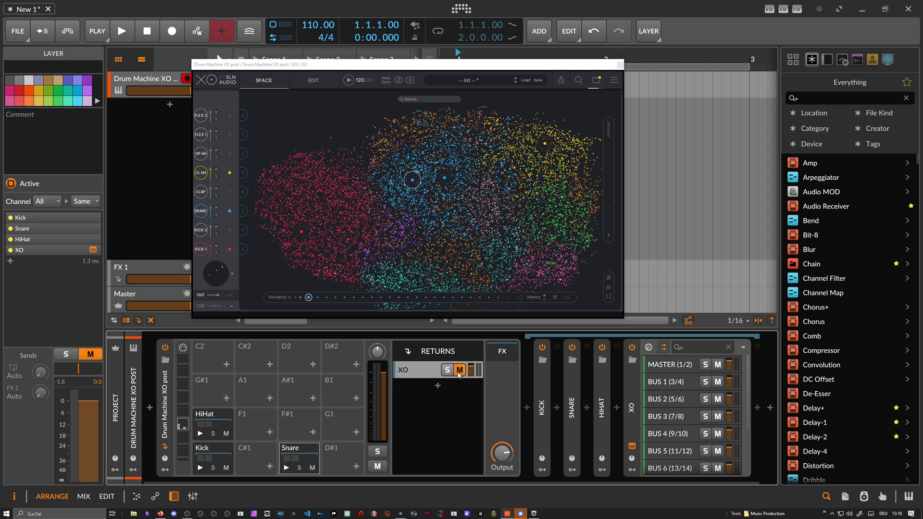
pyautogui.click(459, 370)
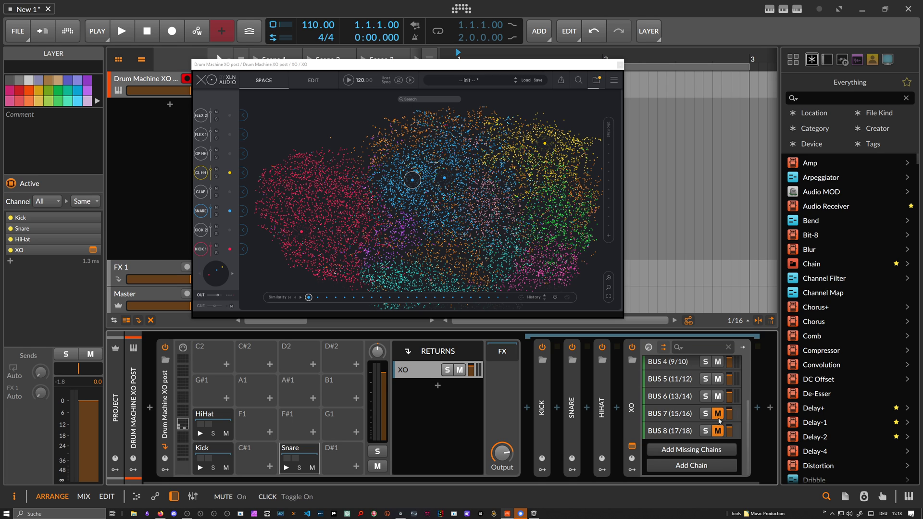
# Mute XO's output chains BUS 1 to BUS 8, and preview a snare sample in the plug-in before closing its window
pyautogui.moveTo(718, 469); pyautogui.dragTo(721, 385)
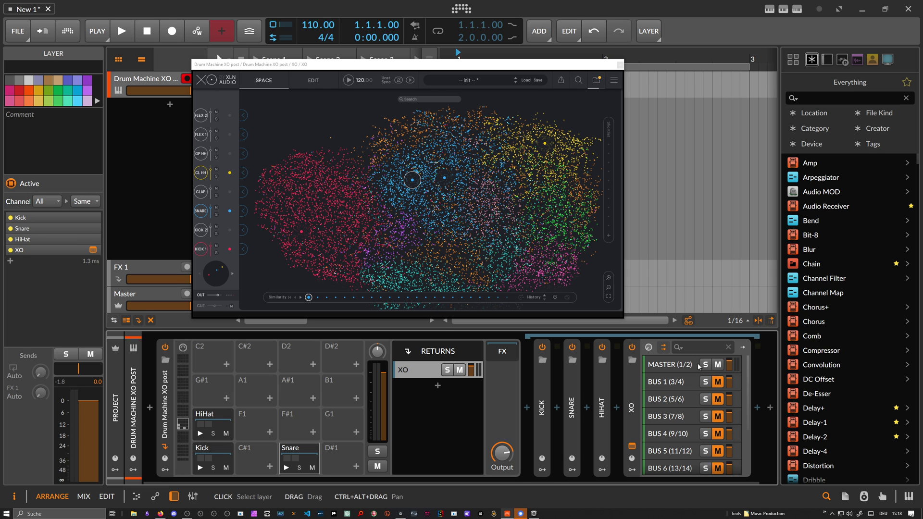
pyautogui.moveTo(440, 204); pyautogui.dragTo(395, 184)
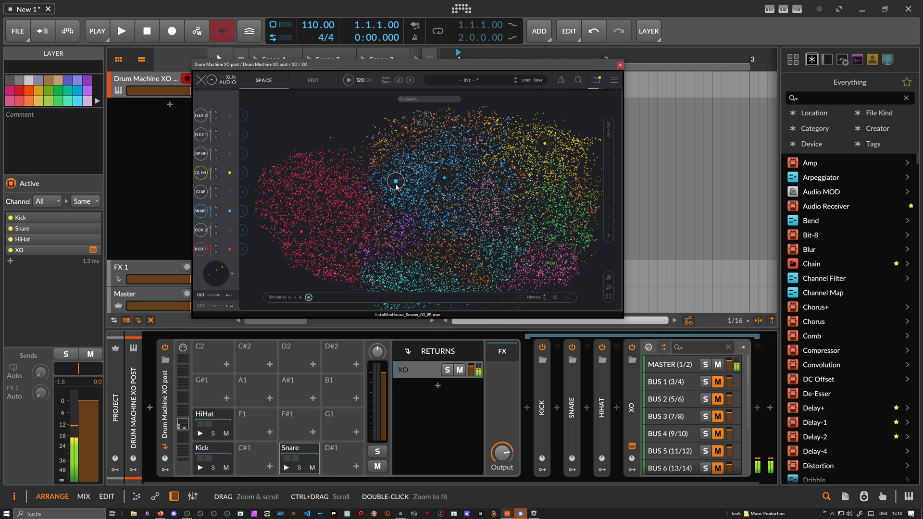
pyautogui.click(620, 65)
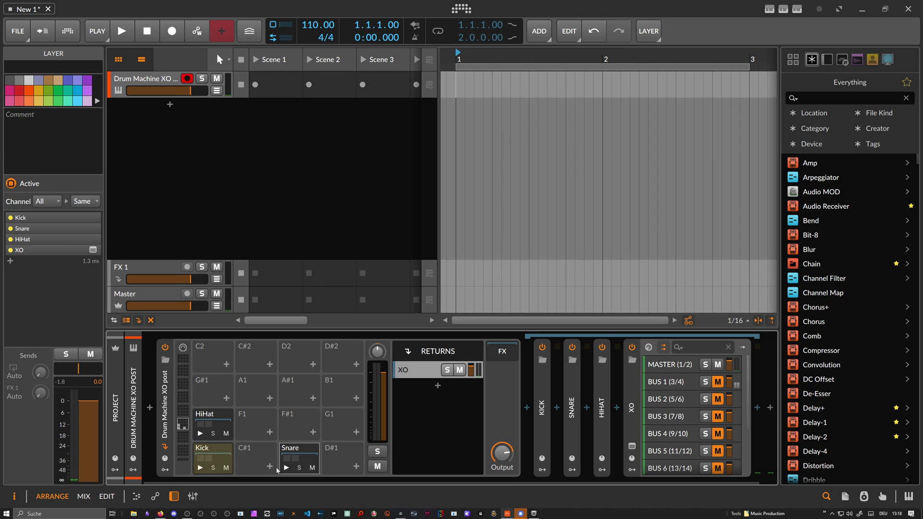
# Audition the Kick, HiHat and Snare pads with XO's individual bus chains muted
pyautogui.click(202, 435)
pyautogui.click(286, 469)
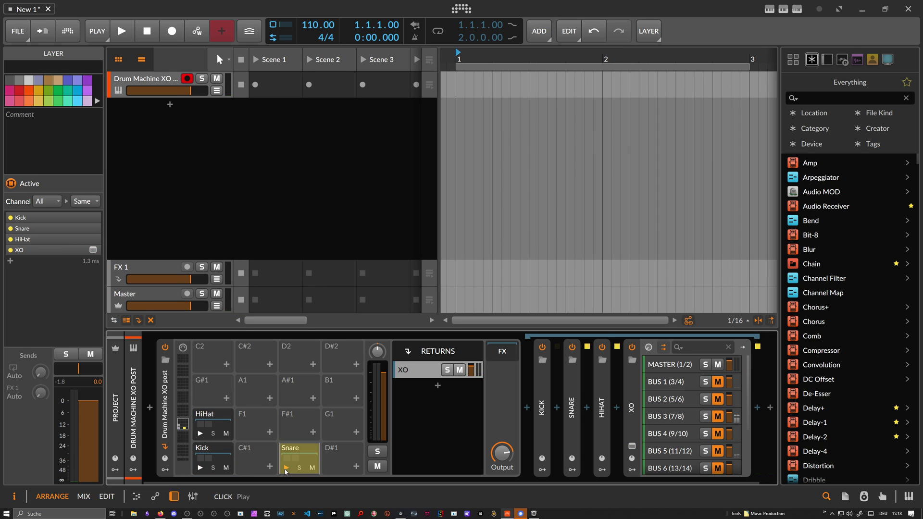
pyautogui.click(294, 455)
pyautogui.click(295, 454)
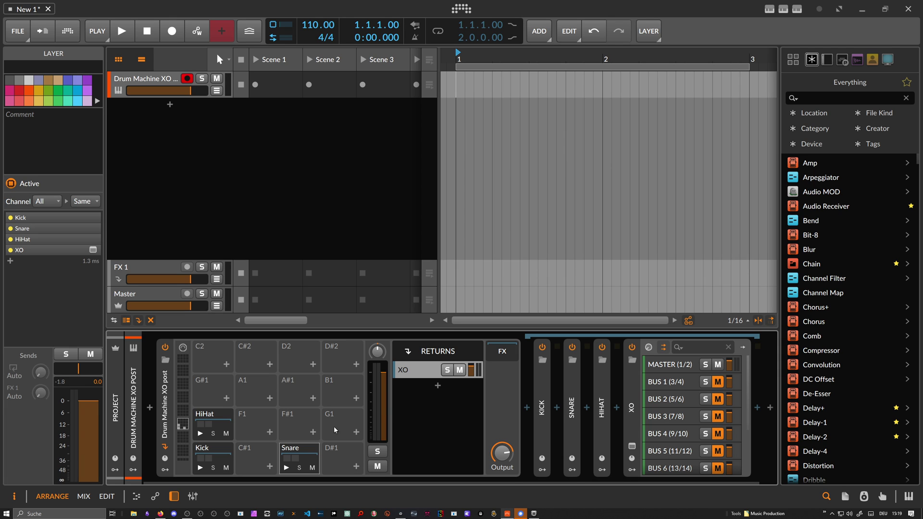
# Set the Kick chain's audio source to XO's BUS 1 (3/4) (PRE) output
pyautogui.click(215, 451)
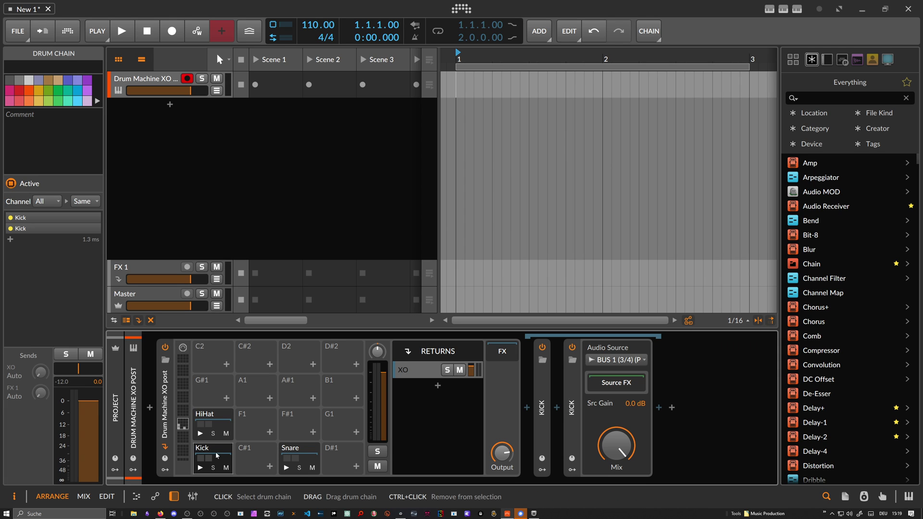
pyautogui.click(620, 361)
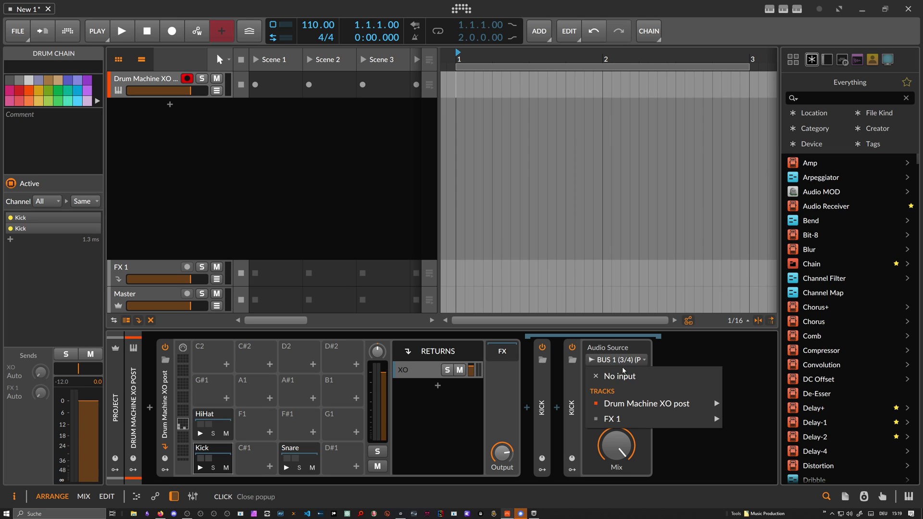
pyautogui.moveTo(629, 404)
pyautogui.moveTo(749, 415)
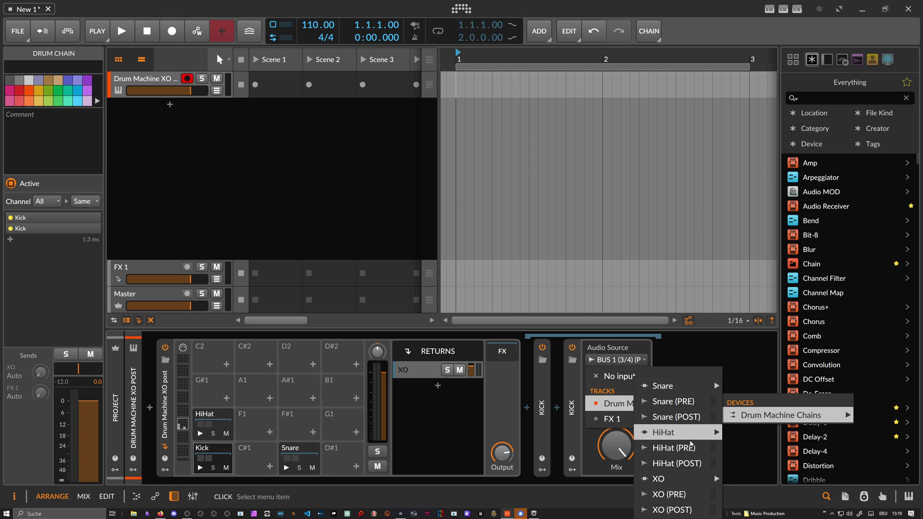
pyautogui.moveTo(680, 476)
pyautogui.moveTo(747, 496)
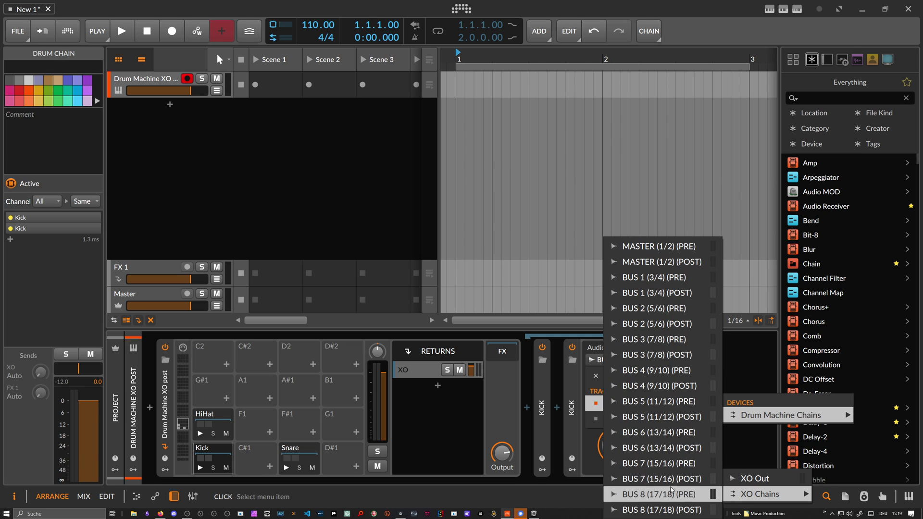
pyautogui.click(672, 283)
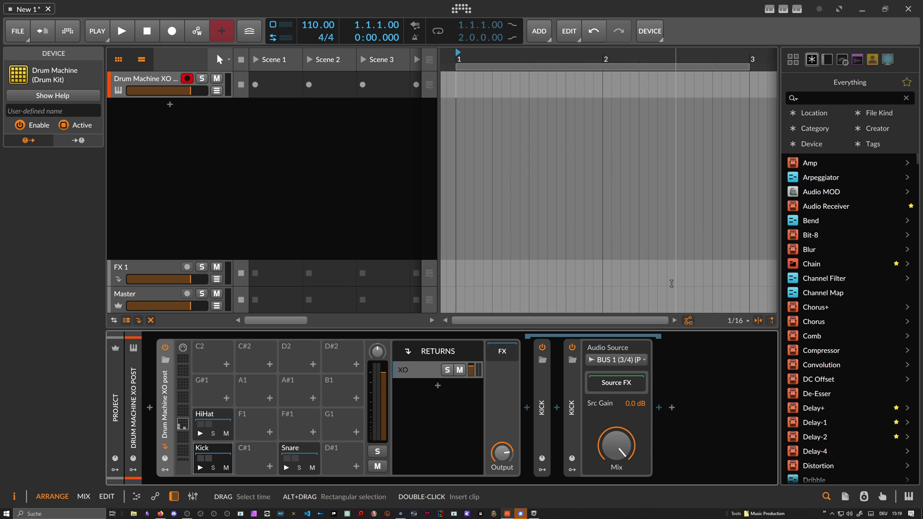
# Set the Snare chain's audio source to XO's BUS 3 (7/8) (PRE) output
pyautogui.click(285, 454)
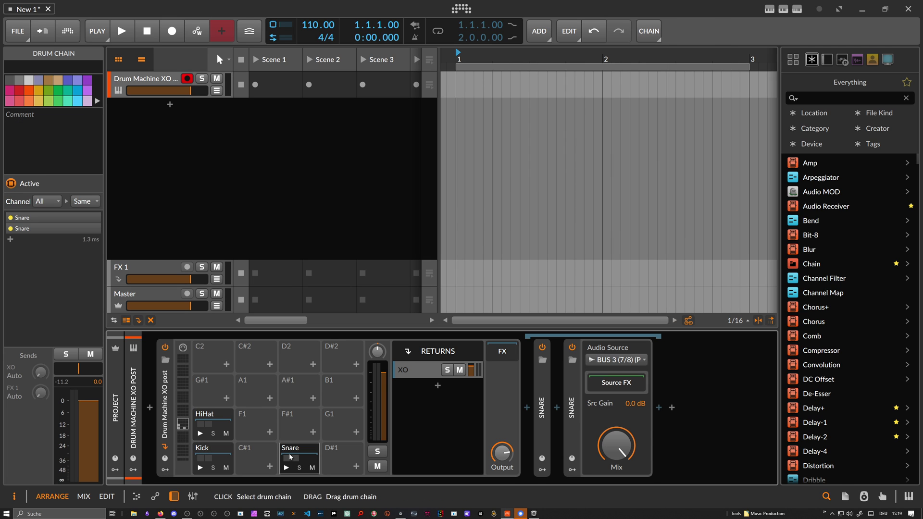
pyautogui.click(617, 360)
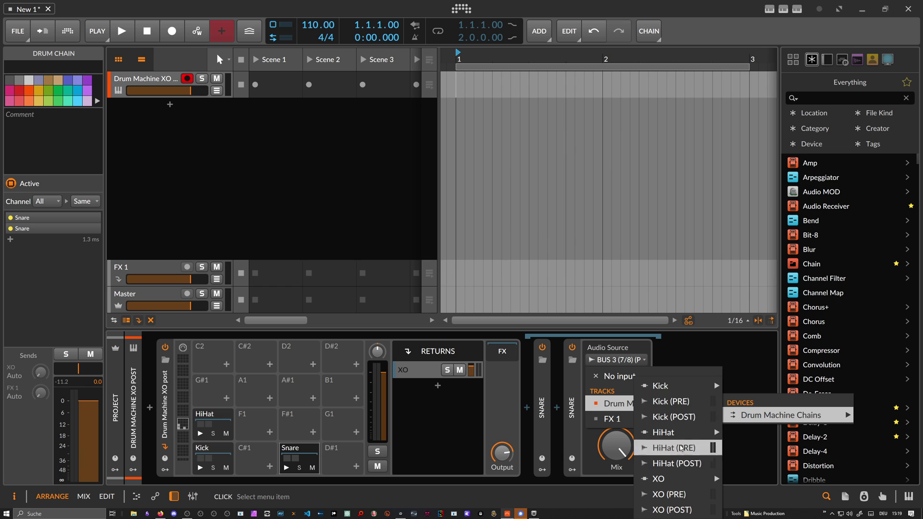
pyautogui.moveTo(671, 480)
pyautogui.moveTo(744, 495)
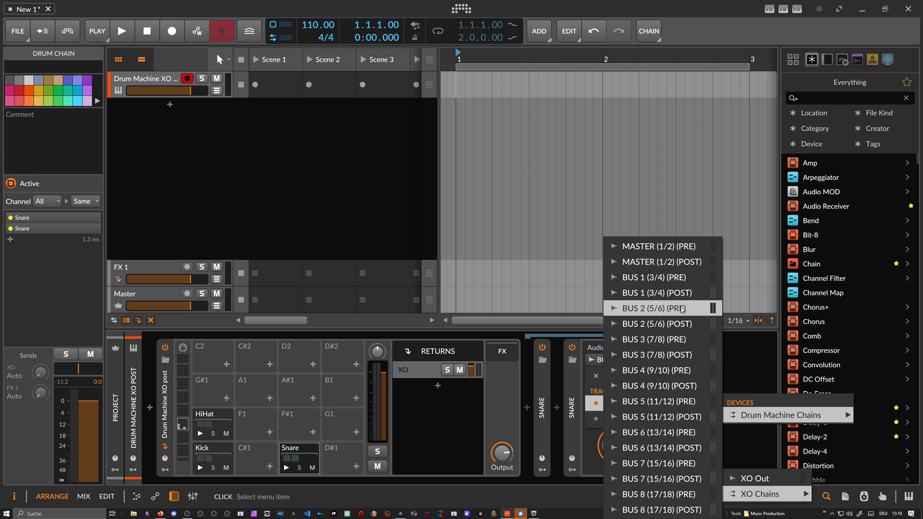
pyautogui.click(677, 339)
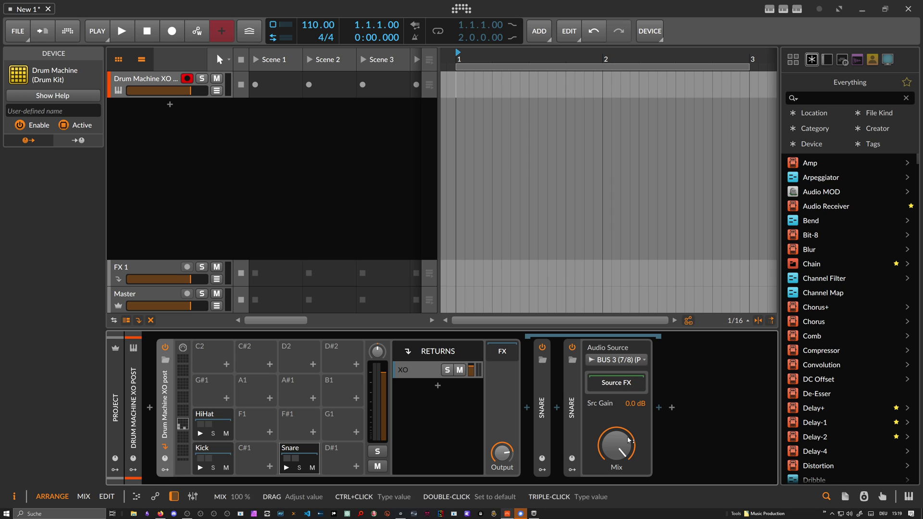
# Set the HiHat chain's audio source to XO's BUS 5 (11/12) (PRE) output
pyautogui.click(213, 422)
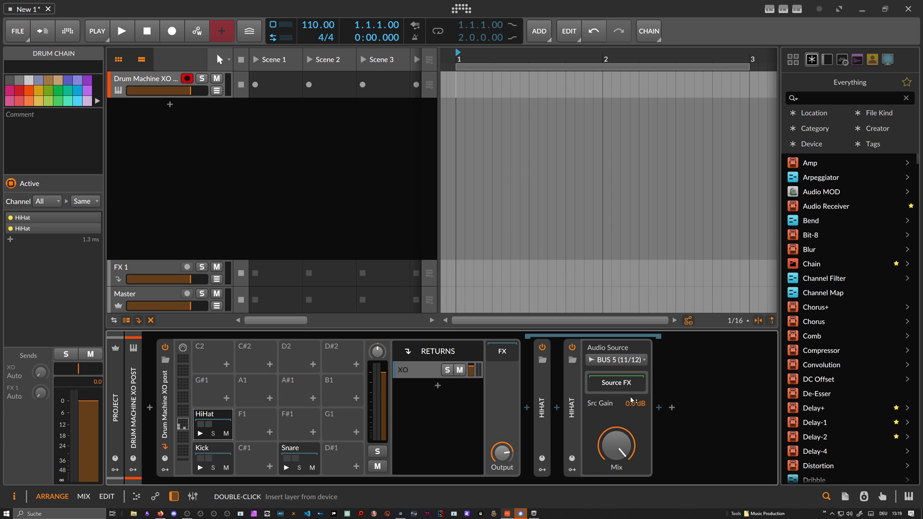
pyautogui.click(631, 364)
pyautogui.moveTo(669, 404)
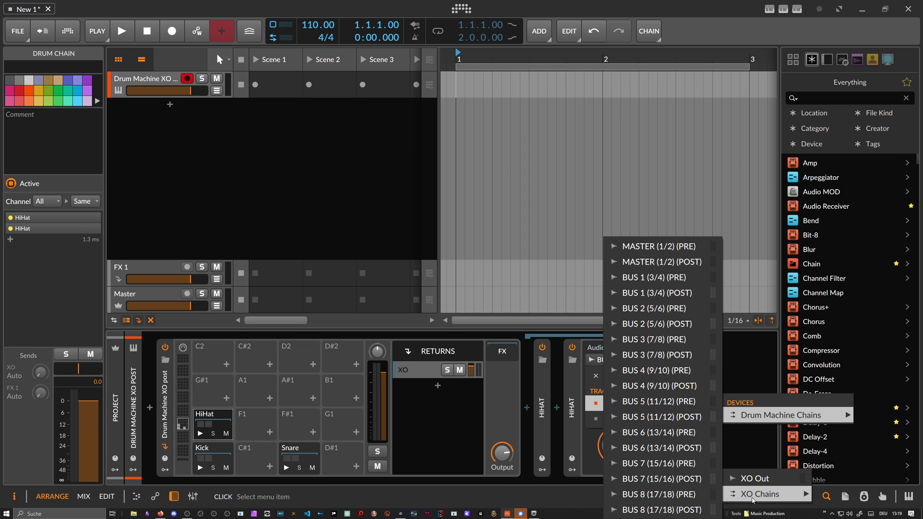
pyautogui.click(640, 401)
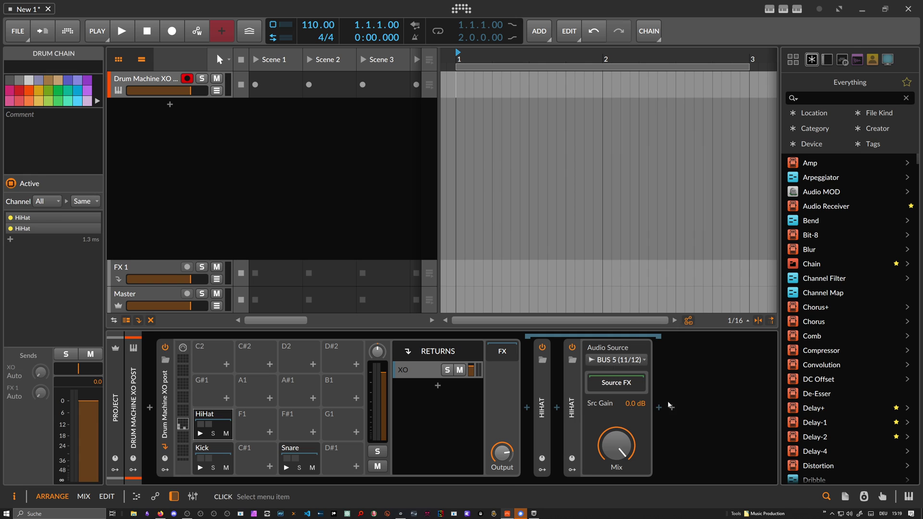
# Show the XO return's bus chains and audition the HiHat, Kick and Snare pads
pyautogui.click(426, 370)
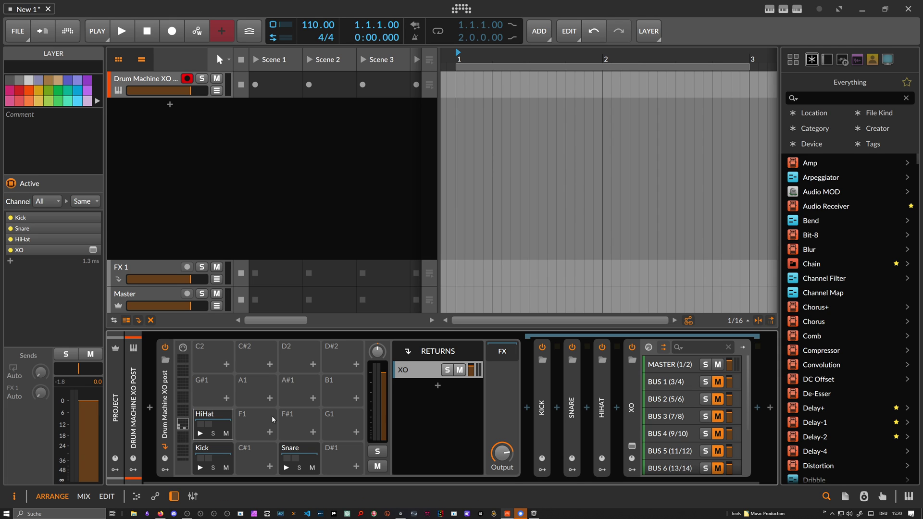
pyautogui.click(204, 426)
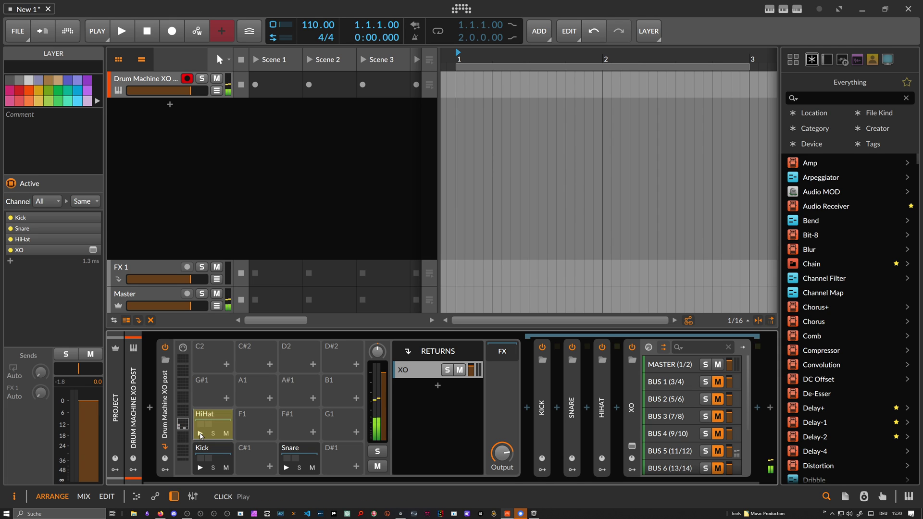
pyautogui.click(204, 467)
pyautogui.click(286, 468)
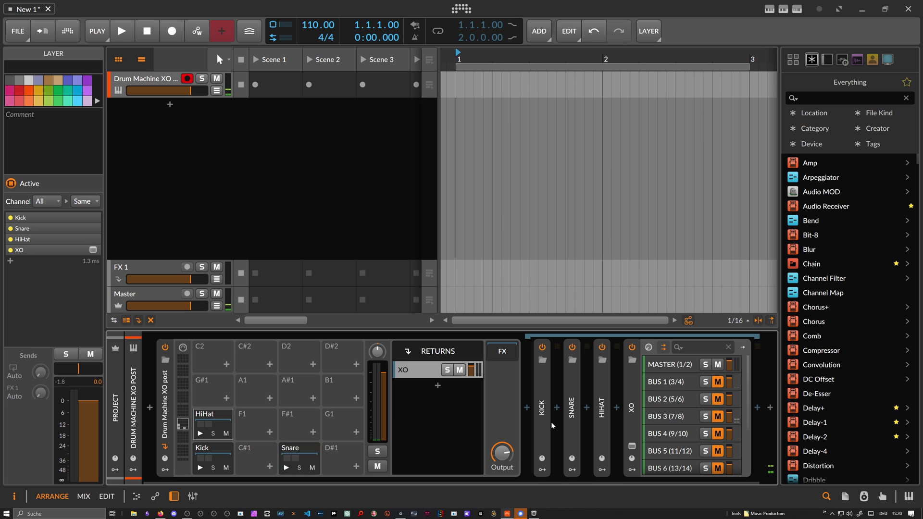
# Preview another snare sample in XO's plug-in window and close the window
pyautogui.click(631, 446)
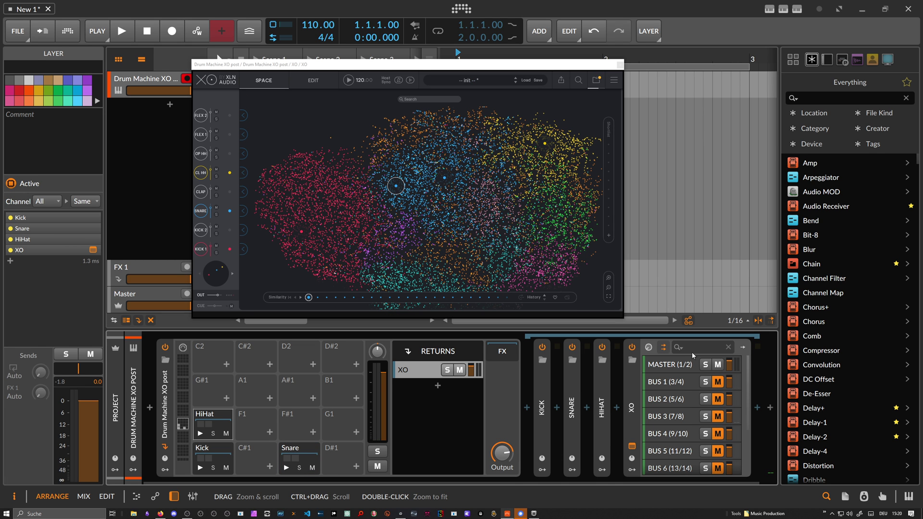
pyautogui.moveTo(396, 186); pyautogui.dragTo(406, 168)
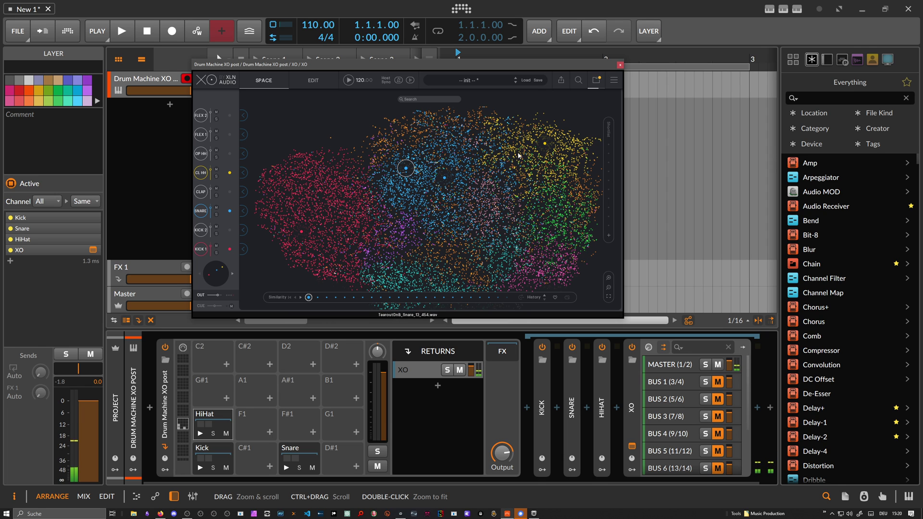
pyautogui.click(620, 66)
# Collapse the XO return's devices and hide the Drum Machine's returns section
pyautogui.click(430, 371)
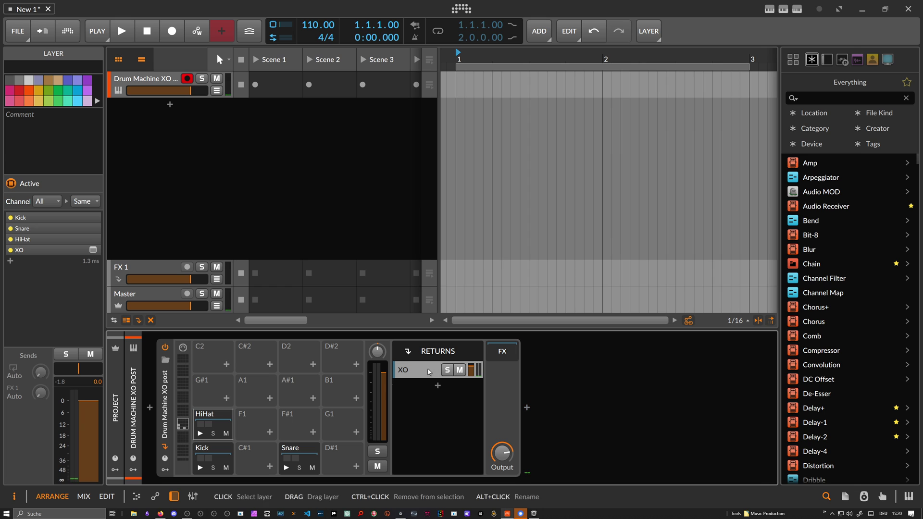
pyautogui.click(165, 447)
pyautogui.click(165, 447)
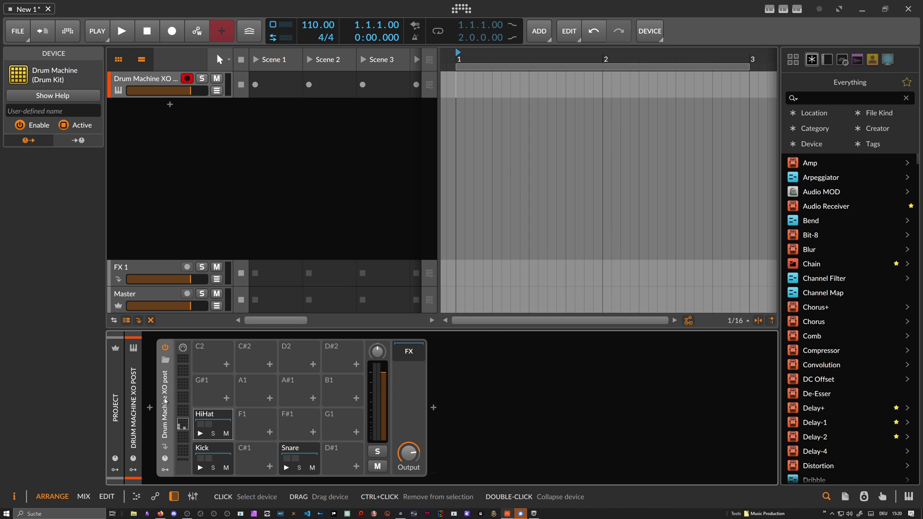
# Save the Drum Machine as a library preset named Drum Machine XO
pyautogui.rightClick(166, 395)
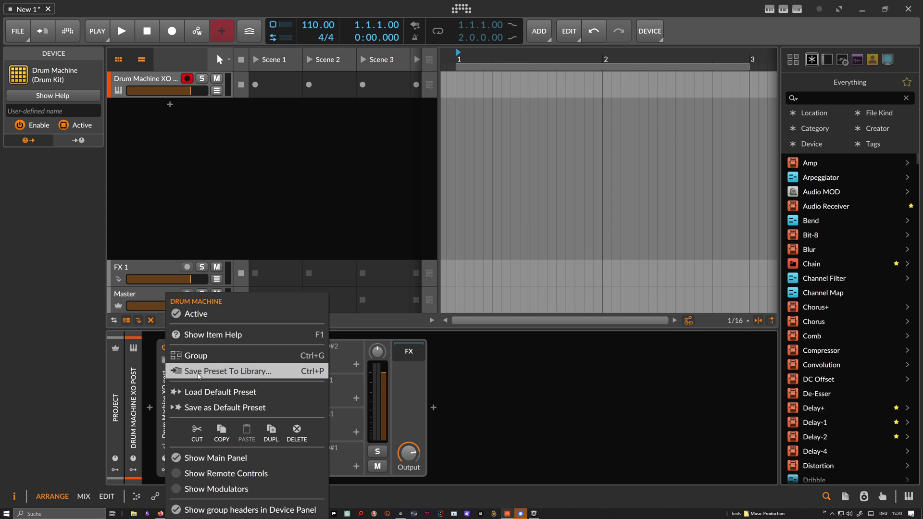
pyautogui.click(215, 373)
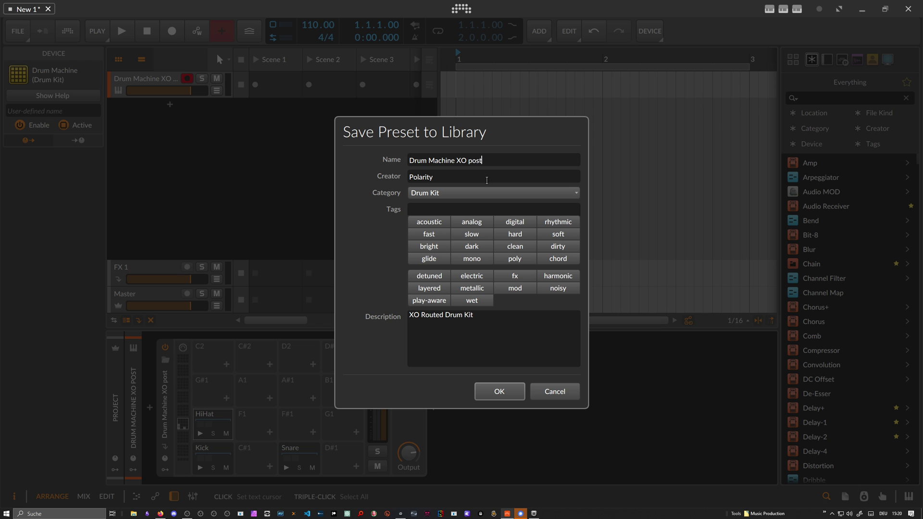
pyautogui.press('BackSpace')
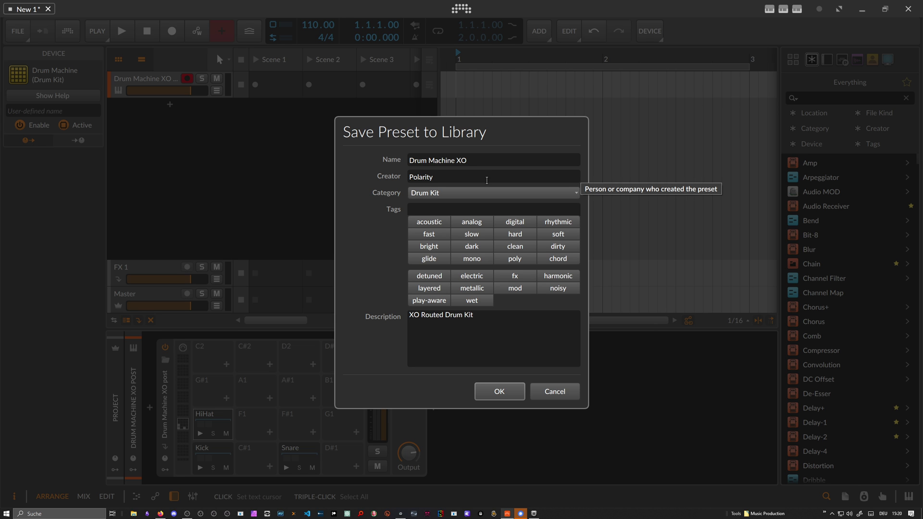
pyautogui.click(497, 392)
pyautogui.click(495, 304)
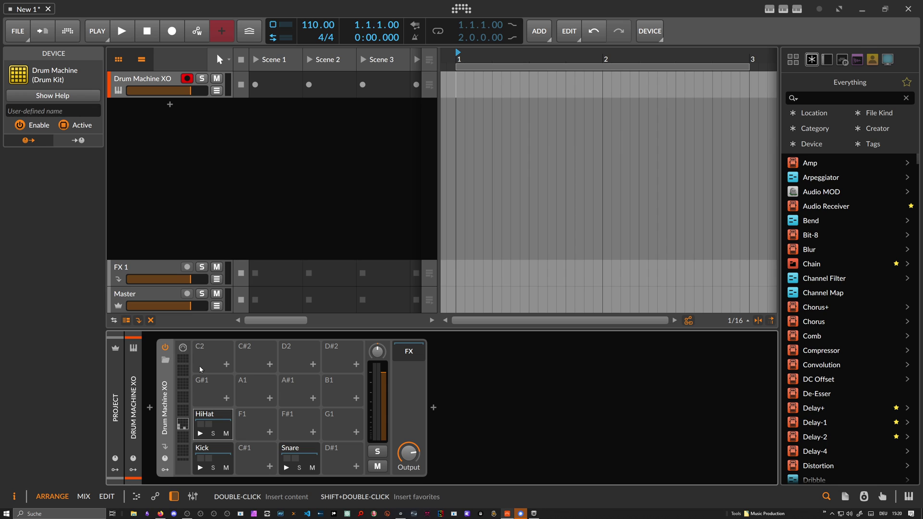
# Delete the Drum Machine device from the instrument track
pyautogui.click(165, 78)
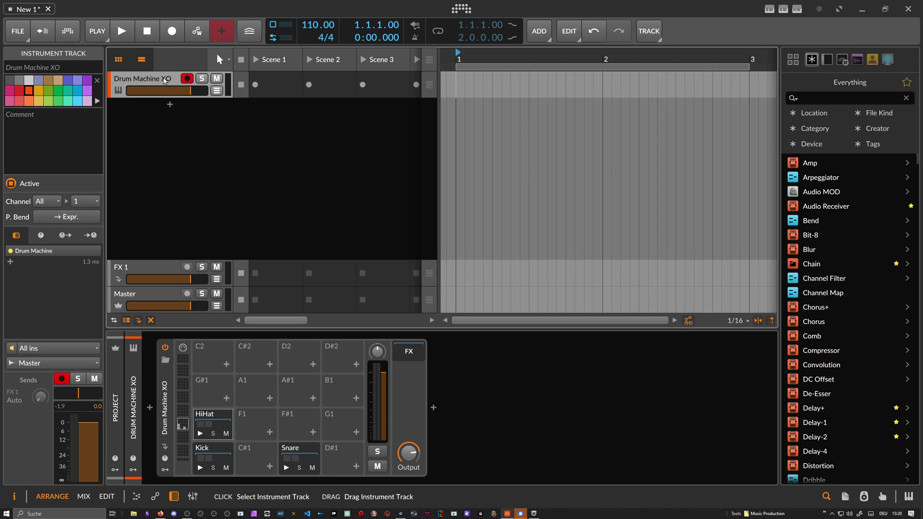
pyautogui.click(167, 388)
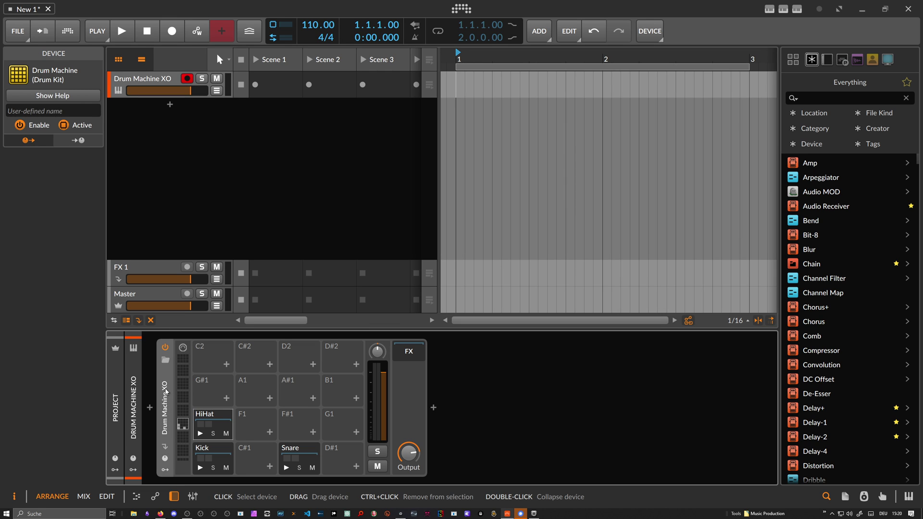
pyautogui.press('Delete')
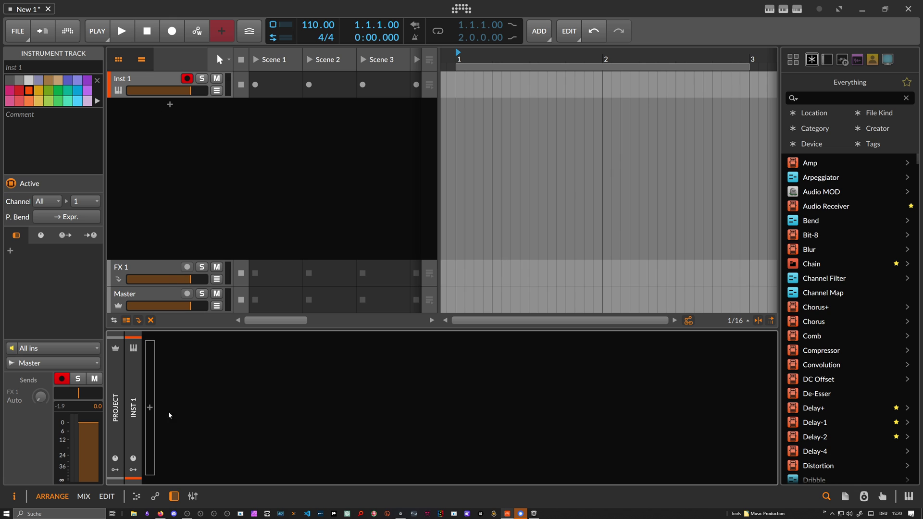
# Insert a Poly Grid device on the empty instrument track
pyautogui.click(150, 408)
pyautogui.write('poly')
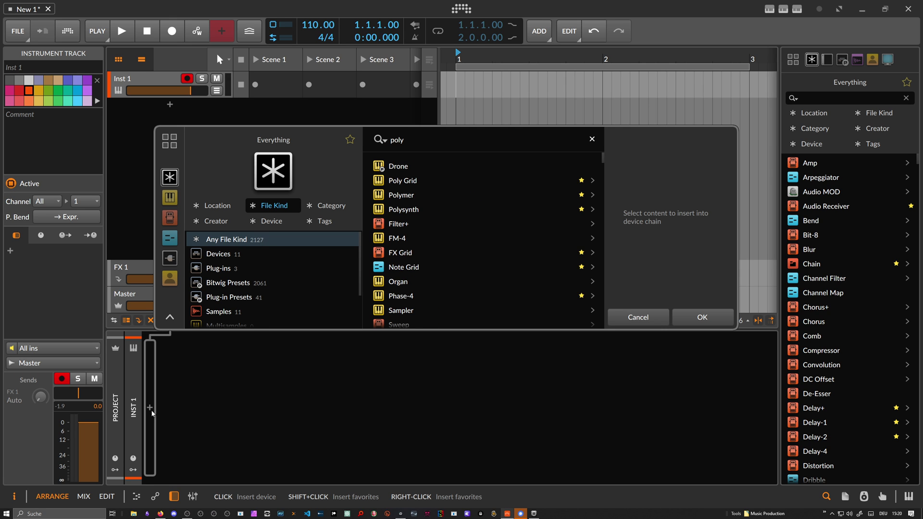
pyautogui.write(' grid')
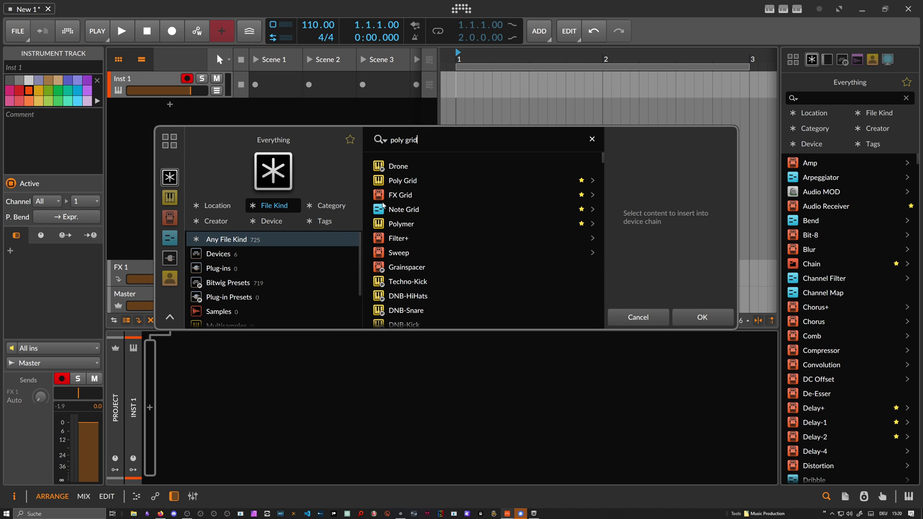
pyautogui.press('Return')
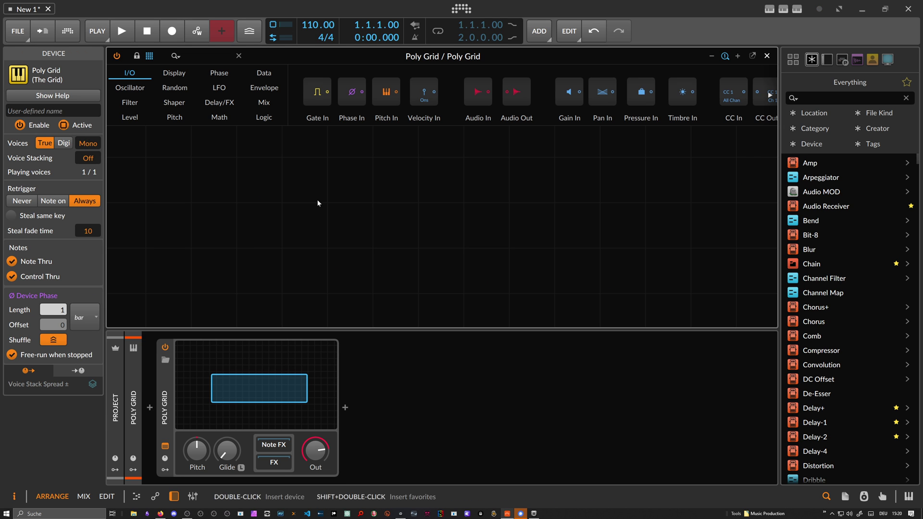
# Build a Poly Grid patch that runs a Wavetable oscillator through an ADSR envelope into an Audio Out module
pyautogui.write('wave')
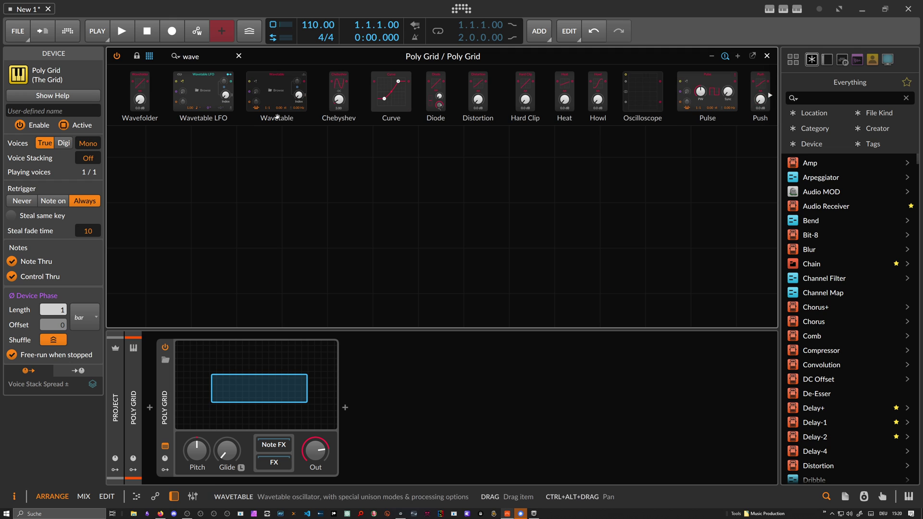
pyautogui.moveTo(310, 215); pyautogui.dragTo(309, 217)
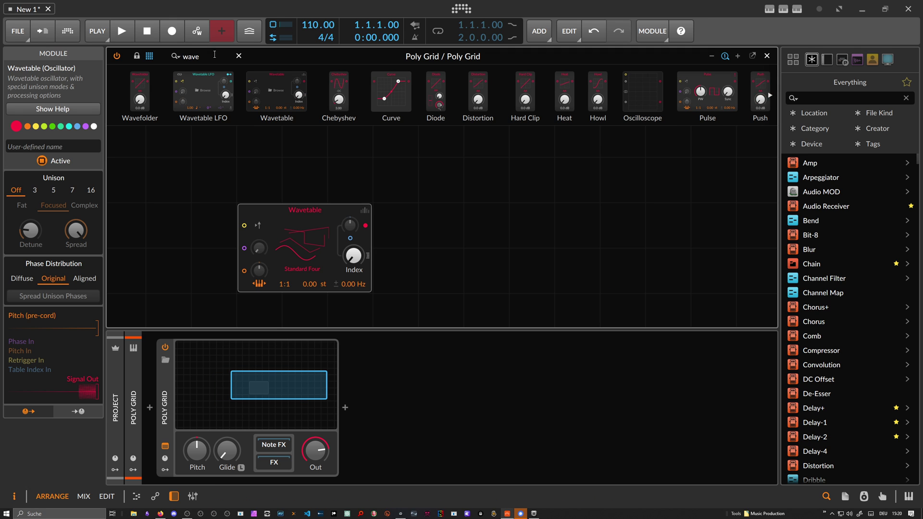
pyautogui.click(207, 57)
pyautogui.write('ad')
pyautogui.click(231, 92)
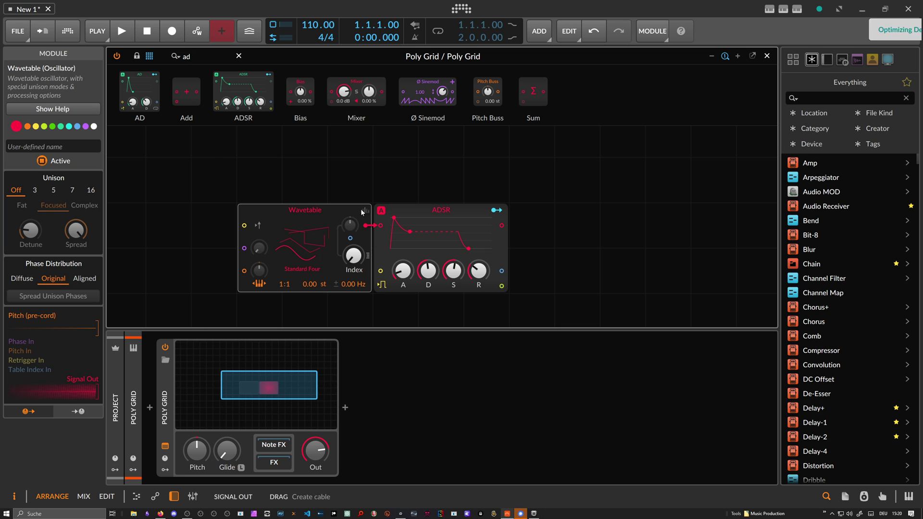
pyautogui.write('out')
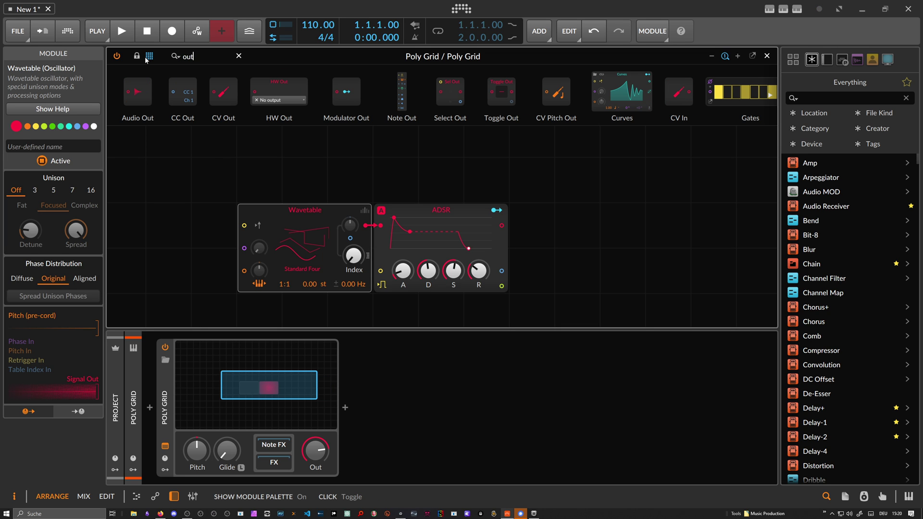
# Add a Spectrum analyzer after Poly Grid showing the mid signal in Mini view, and name it Mid
pyautogui.click(345, 408)
pyautogui.write('spec')
pyautogui.press('Return')
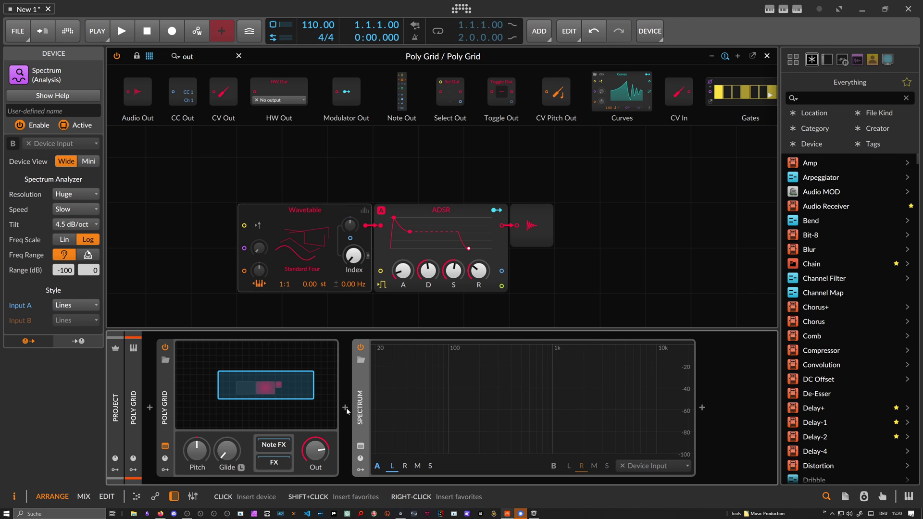
pyautogui.click(418, 466)
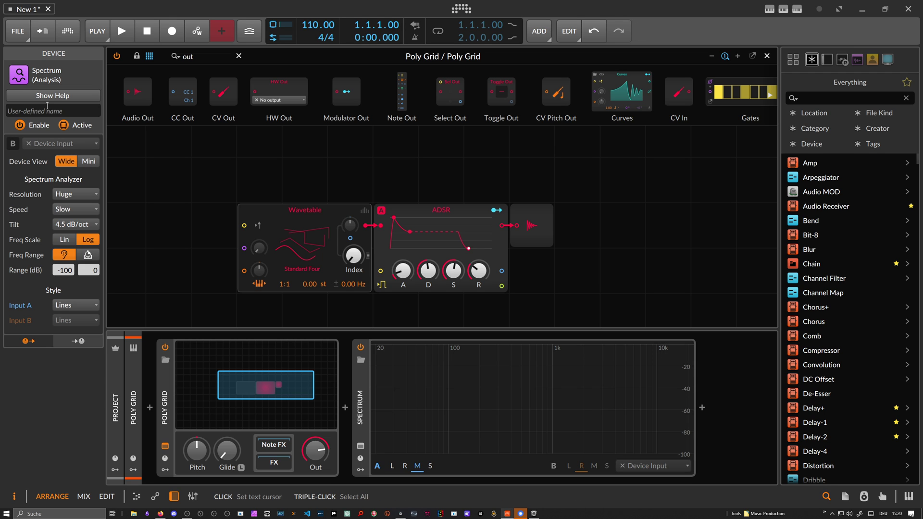
pyautogui.click(89, 161)
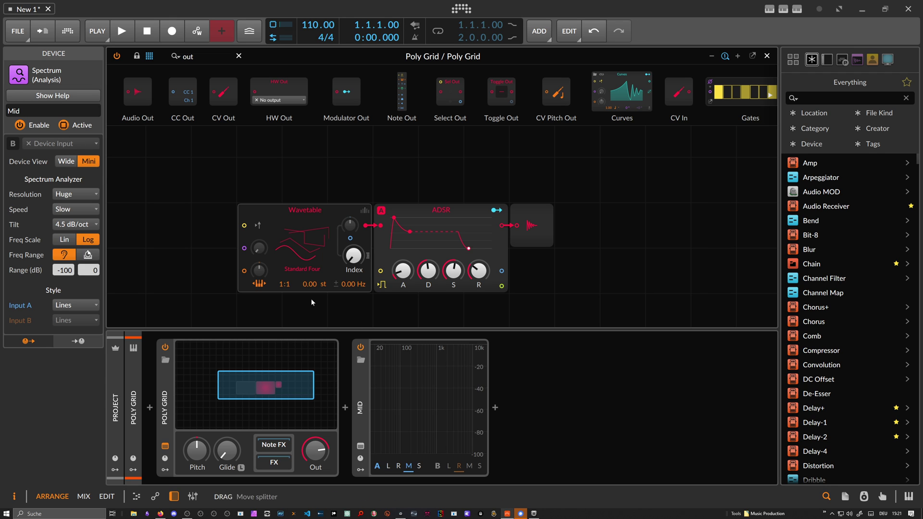
# Duplicate the Mid analyzer, rename the copy Side and switch it to the side signal
pyautogui.click(359, 401)
pyautogui.hotkey('ctrl', 'd')
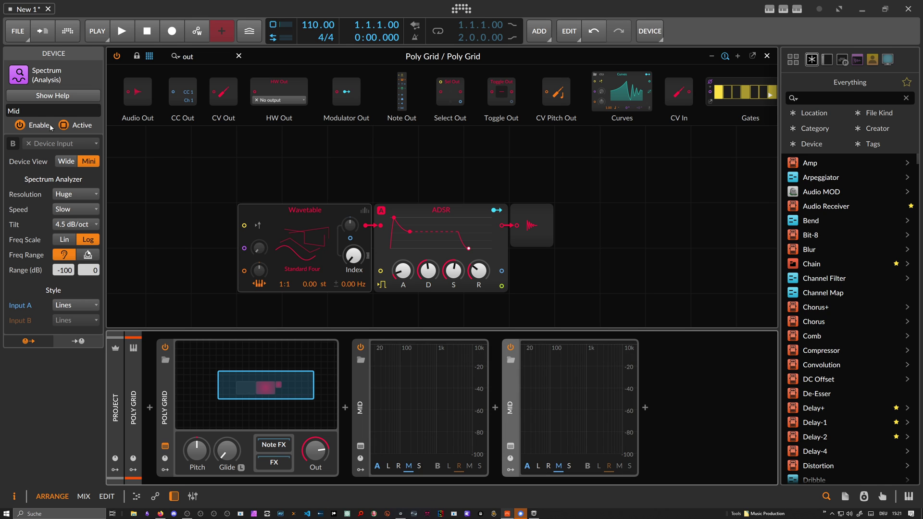
pyautogui.moveTo(35, 111); pyautogui.dragTo(1, 109)
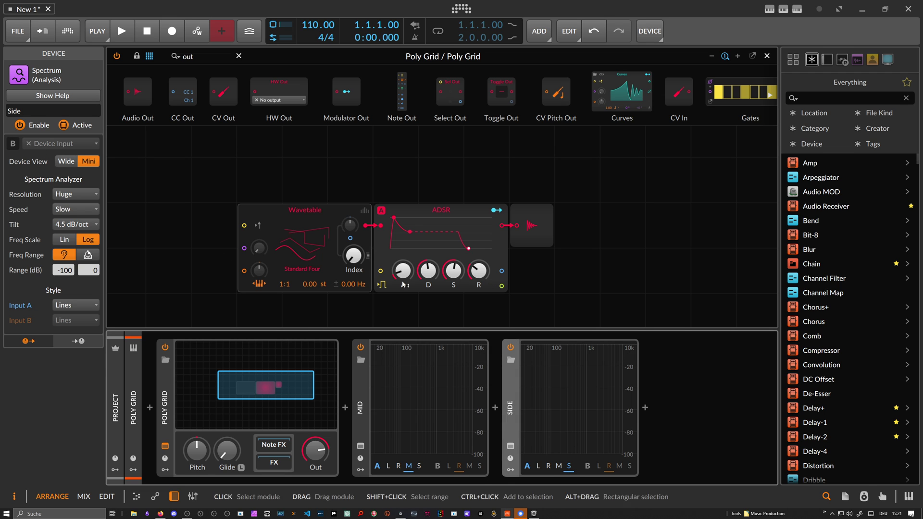
# Raise the Wavetable's Index to maximum and lower Poly Grid's output level while playing notes
pyautogui.click(135, 395)
pyautogui.moveTo(315, 449); pyautogui.dragTo(315, 464)
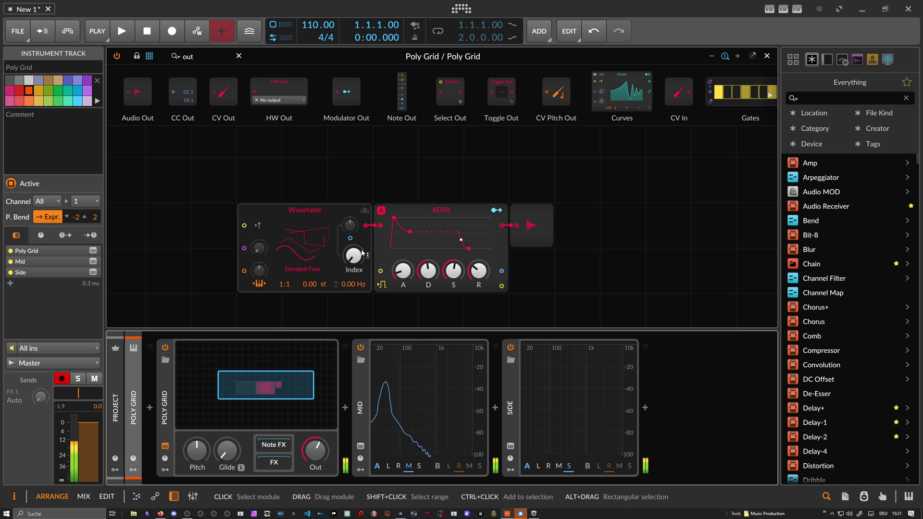
pyautogui.moveTo(356, 258); pyautogui.dragTo(357, 207)
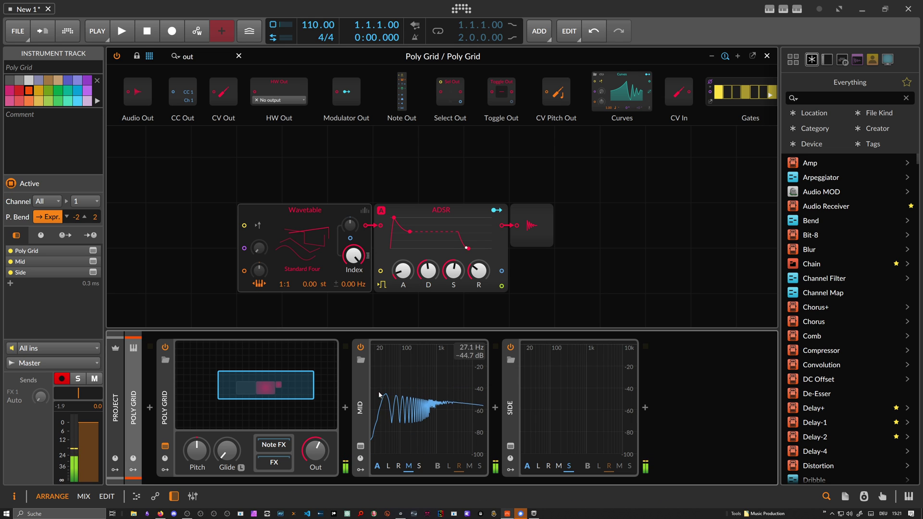
pyautogui.moveTo(315, 450)
pyautogui.mouseDown()
pyautogui.moveTo(315, 470)
pyautogui.moveTo(316, 457)
pyautogui.mouseUp()
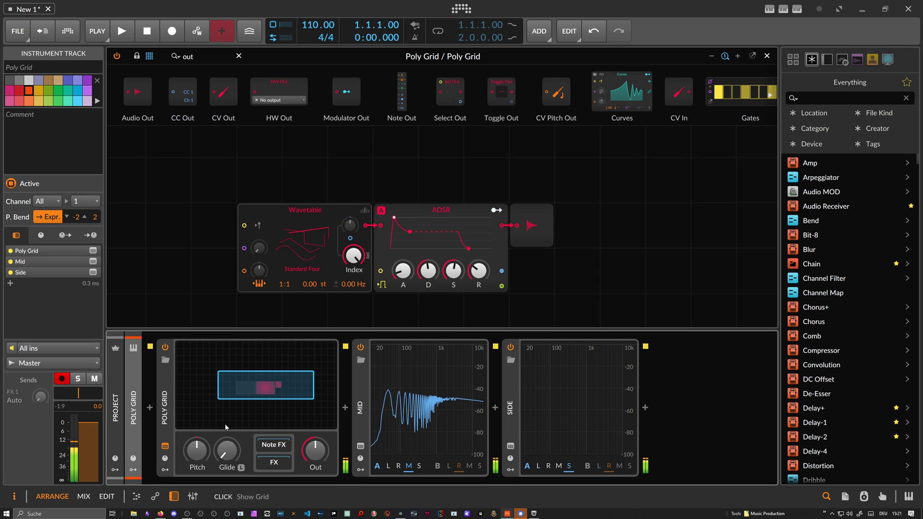
# Set the Wavetable oscillator's unison to 3 voices in Fat mode
pyautogui.click(365, 210)
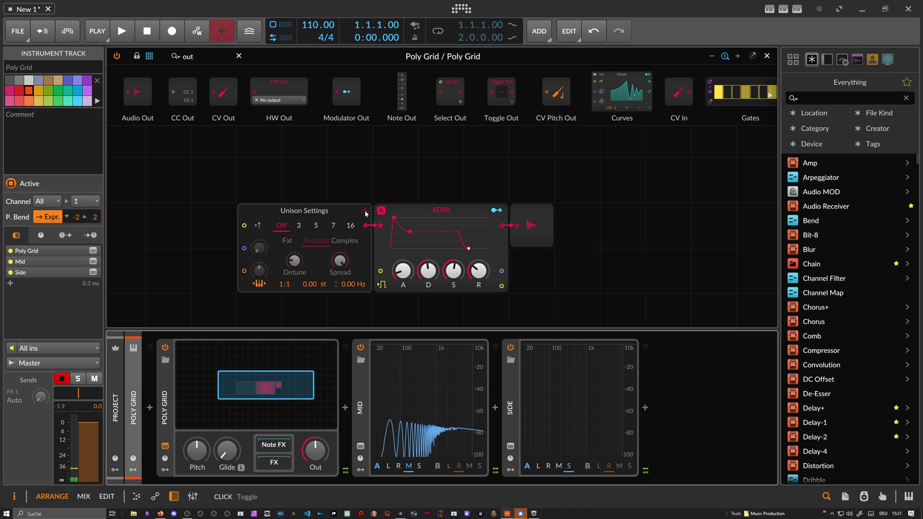
pyautogui.click(300, 225)
pyautogui.moveTo(343, 264); pyautogui.dragTo(306, 264)
pyautogui.click(288, 244)
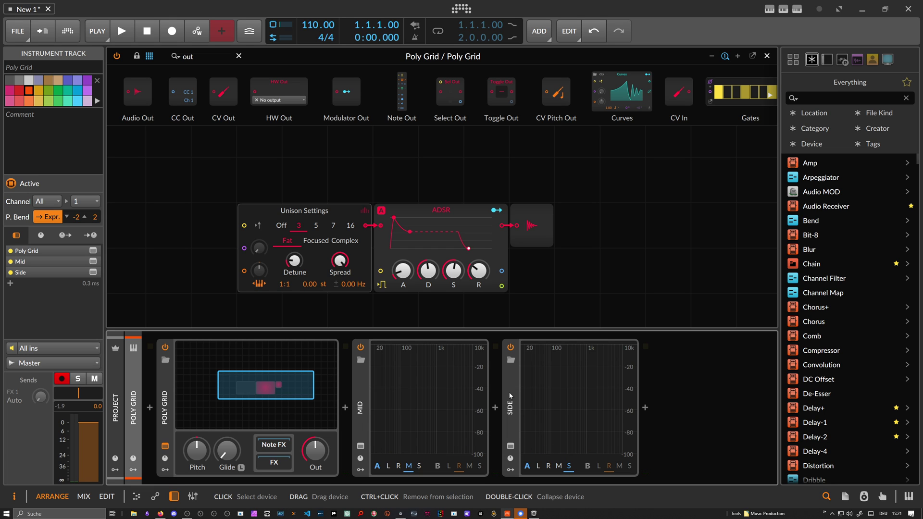
# Move the ADSR and Audio Out modules together away from the Wavetable to leave a gap in the signal path
pyautogui.moveTo(602, 241); pyautogui.dragTo(518, 220)
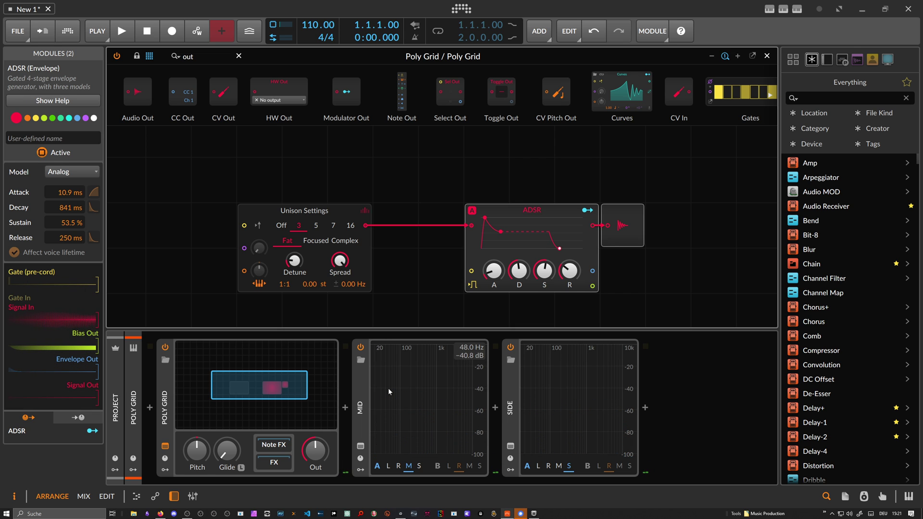
# Insert a Sallen-Key filter between the Wavetable and the ADSR and set it to the HP 8 (48 dB/oct high-pass) mode
pyautogui.click(216, 57)
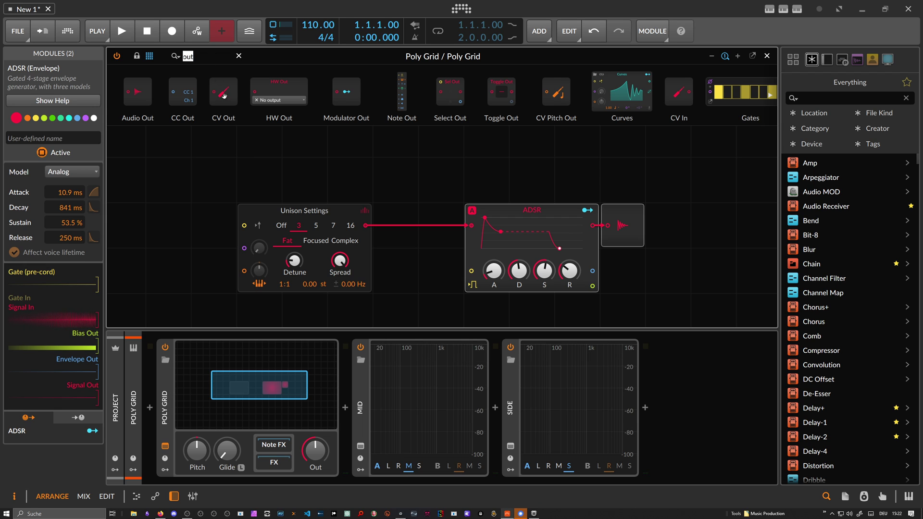
pyautogui.press('BackSpace')
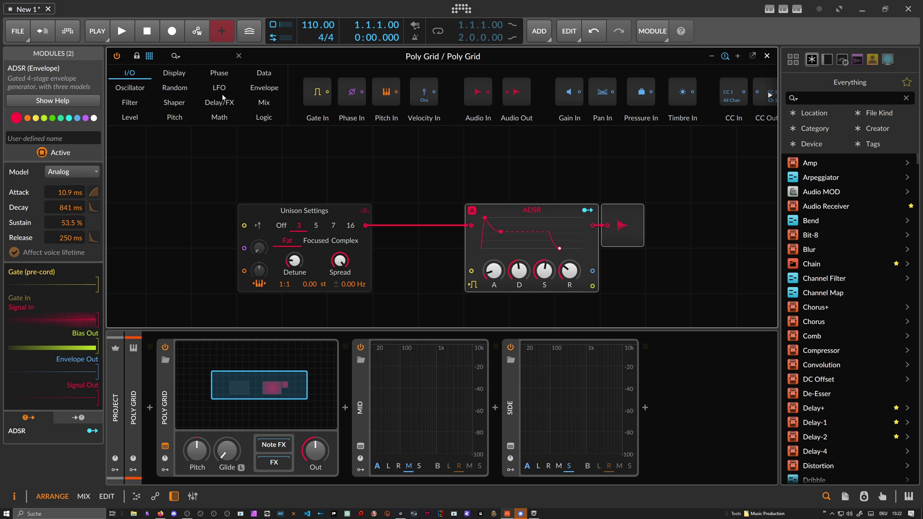
pyautogui.write('sallen')
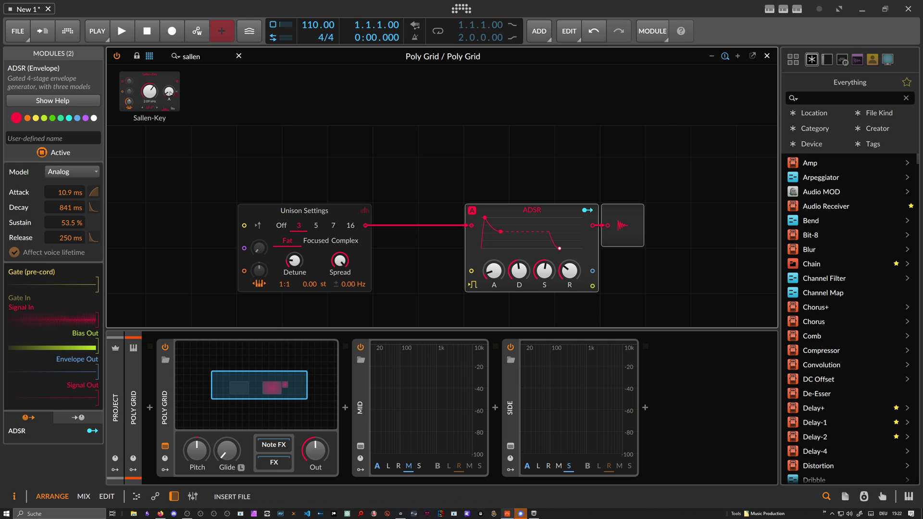
pyautogui.moveTo(169, 92); pyautogui.dragTo(435, 263)
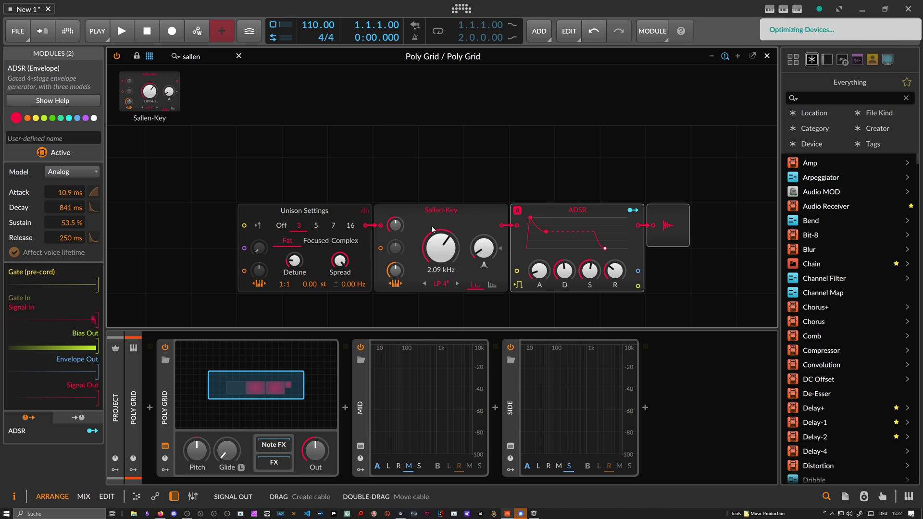
pyautogui.click(440, 284)
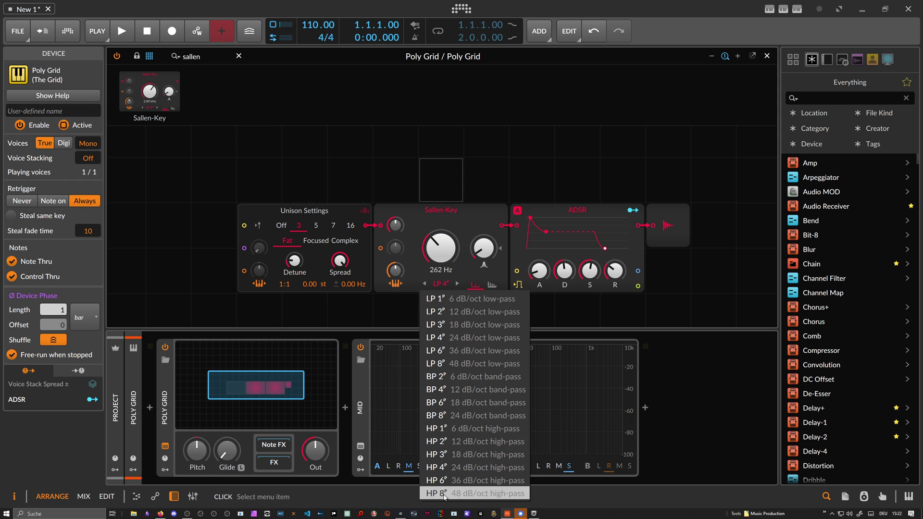
pyautogui.click(492, 495)
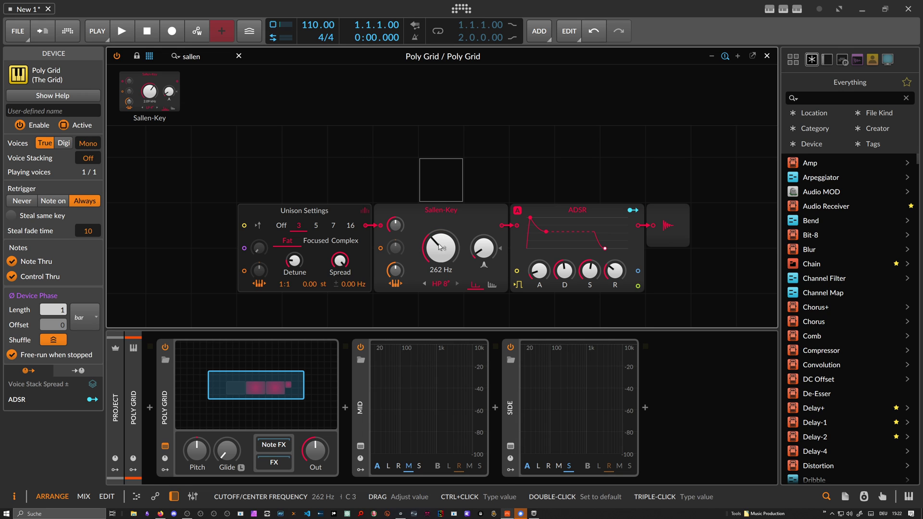
# Set the Sallen-Key filter's cutoff frequency to C4, trying C3 along the way
pyautogui.moveTo(438, 239); pyautogui.dragTo(439, 240)
pyautogui.keyDown('ctrl'); pyautogui.click(438, 239); pyautogui.keyUp('ctrl')
pyautogui.write('C')
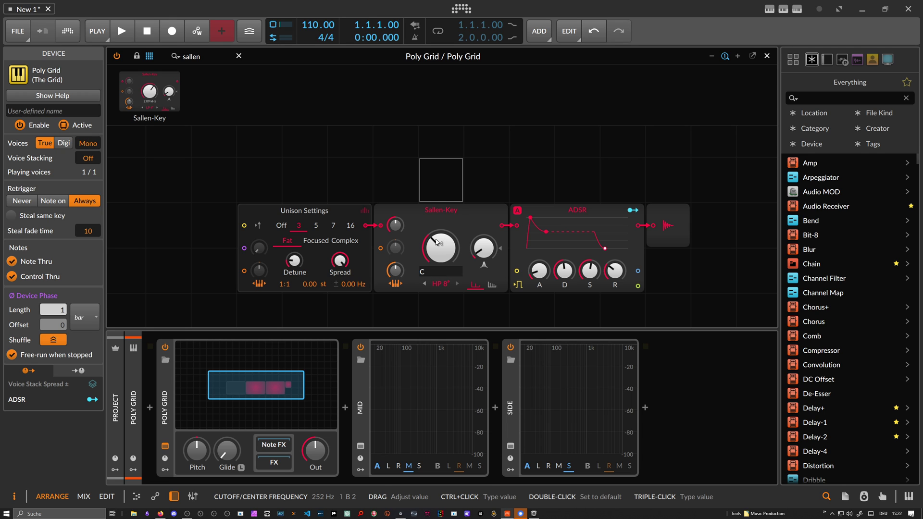
pyautogui.write('4')
pyautogui.press('Return')
pyautogui.keyDown('ctrl'); pyautogui.click(438, 245); pyautogui.keyUp('ctrl')
pyautogui.write('C3')
pyautogui.press('Return')
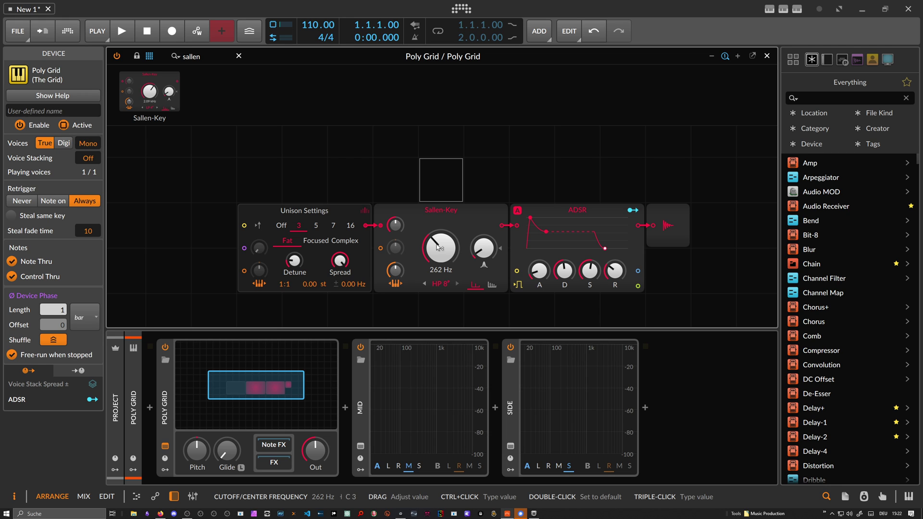
pyautogui.keyDown('ctrl'); pyautogui.click(440, 248); pyautogui.keyUp('ctrl')
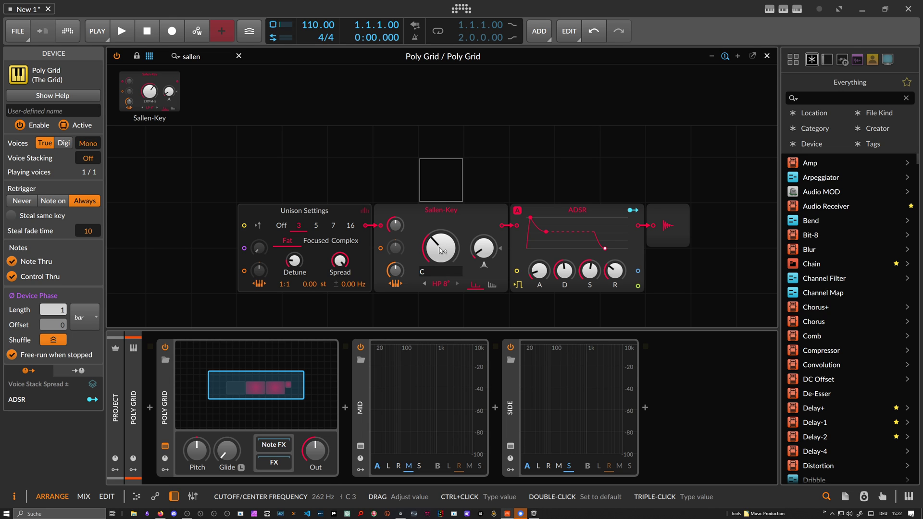
pyautogui.write('C4')
pyautogui.press('Return')
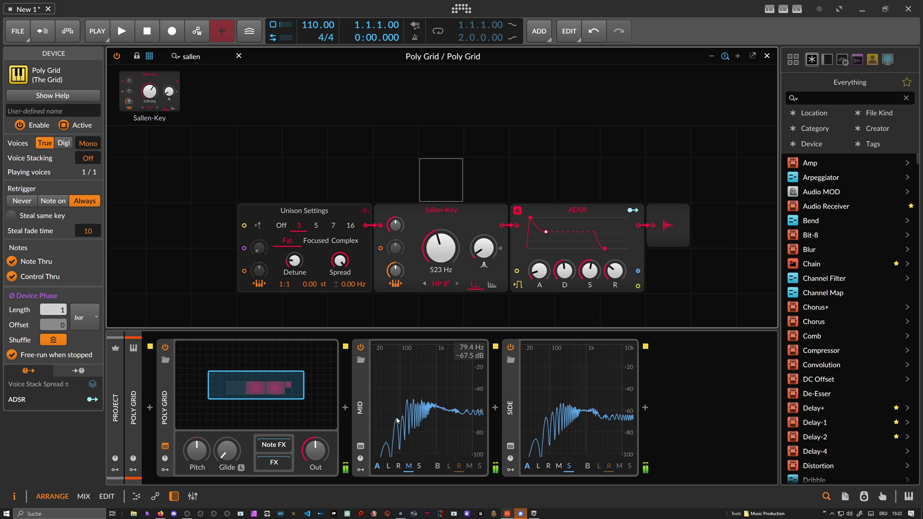
# Add a Blend module before the ADSR, feeding its first input from the Wavetable directly and its second from the Sallen-Key filter
pyautogui.write('bl')
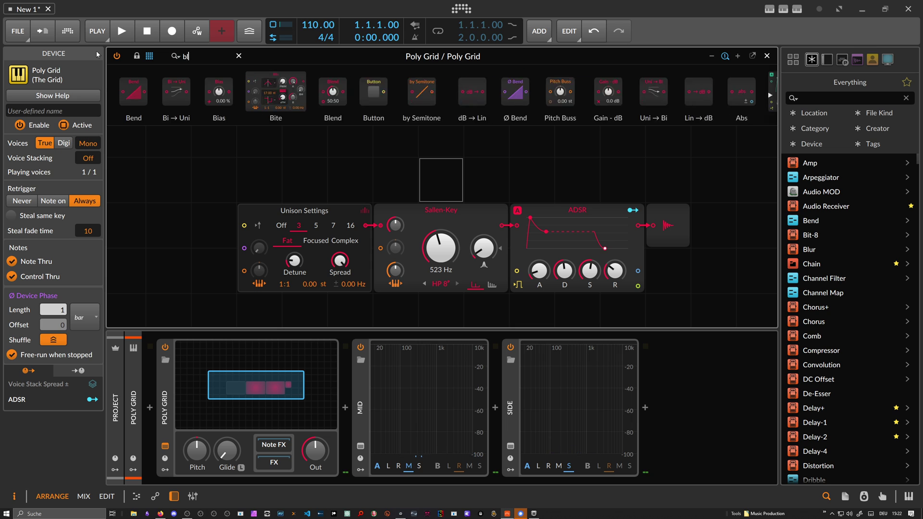
pyautogui.write('end')
pyautogui.moveTo(133, 91); pyautogui.dragTo(517, 225)
pyautogui.moveTo(476, 214); pyautogui.dragTo(467, 290)
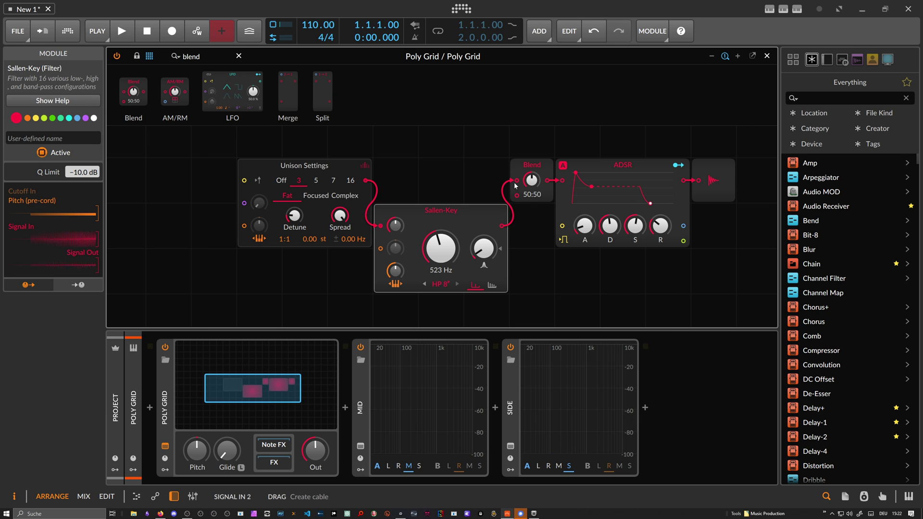
pyautogui.moveTo(502, 226); pyautogui.dragTo(512, 196)
pyautogui.moveTo(366, 180); pyautogui.dragTo(532, 226)
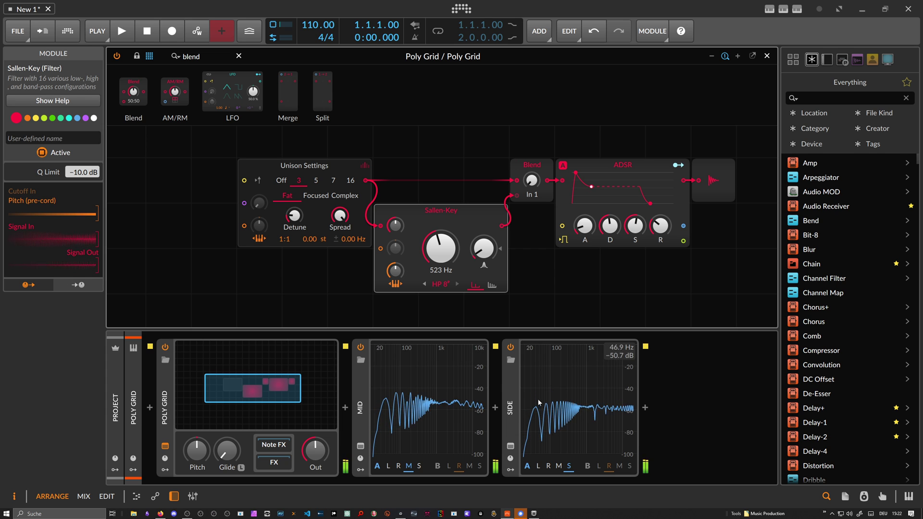
# Compare the Blend fully at In 1 and fully at In 2 while playing notes, leaving it at In 2
pyautogui.moveTo(532, 181)
pyautogui.mouseDown()
pyautogui.moveTo(531, 104)
pyautogui.moveTo(531, 164)
pyautogui.mouseUp()
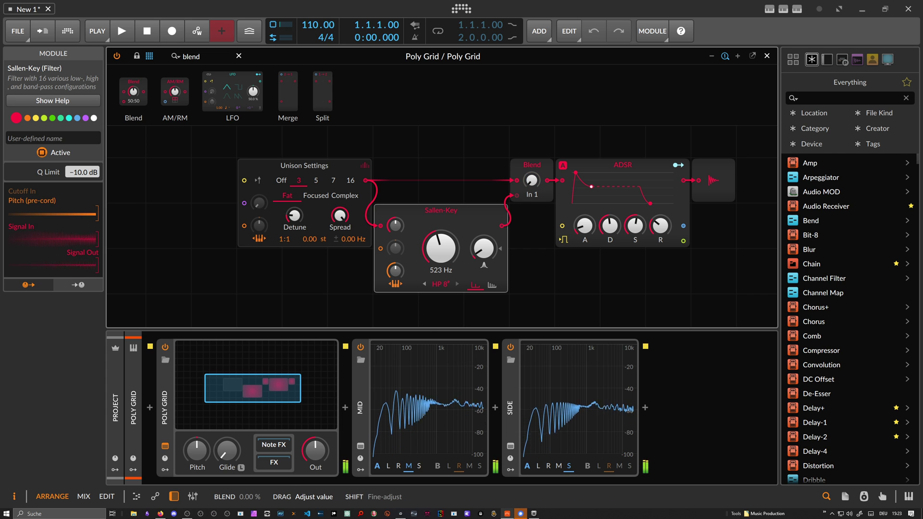
pyautogui.moveTo(532, 180); pyautogui.dragTo(532, 128)
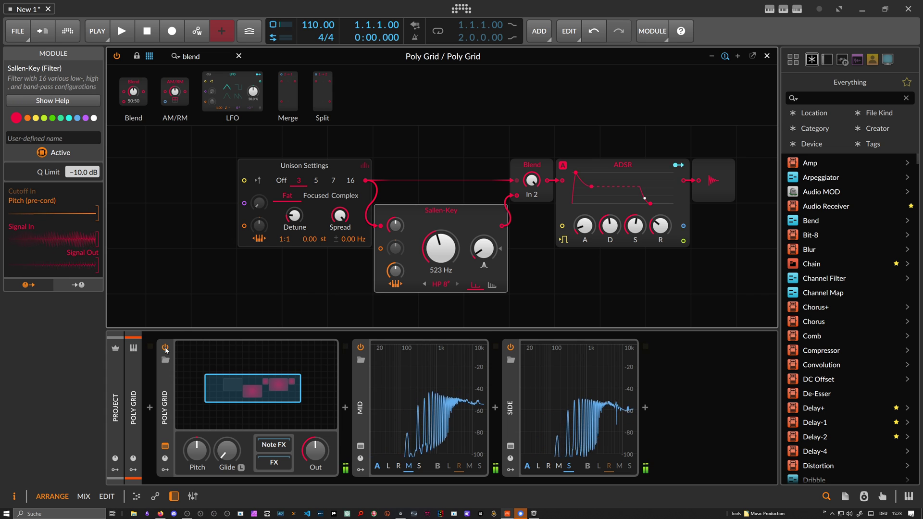
# Try Poly Grid with 15 voices while playing chords, and return it to Mono
pyautogui.click(166, 363)
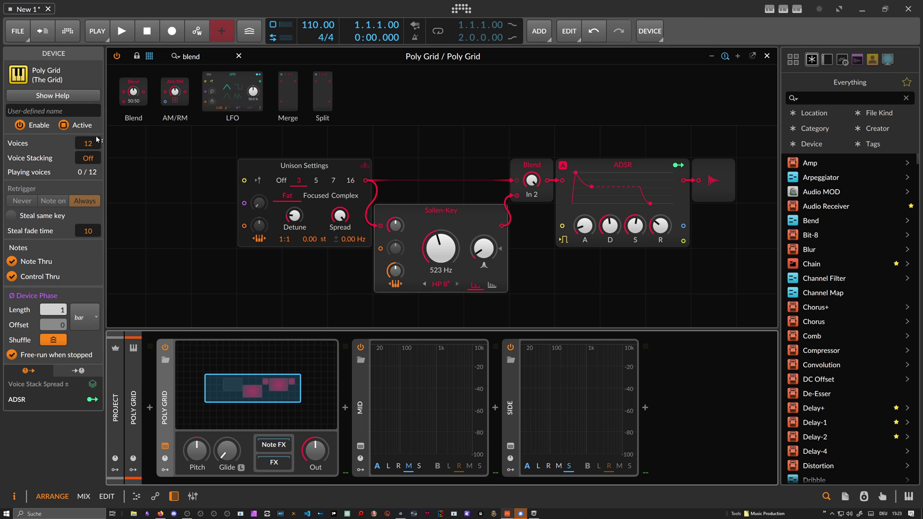
pyautogui.scroll(3, 91, 145)
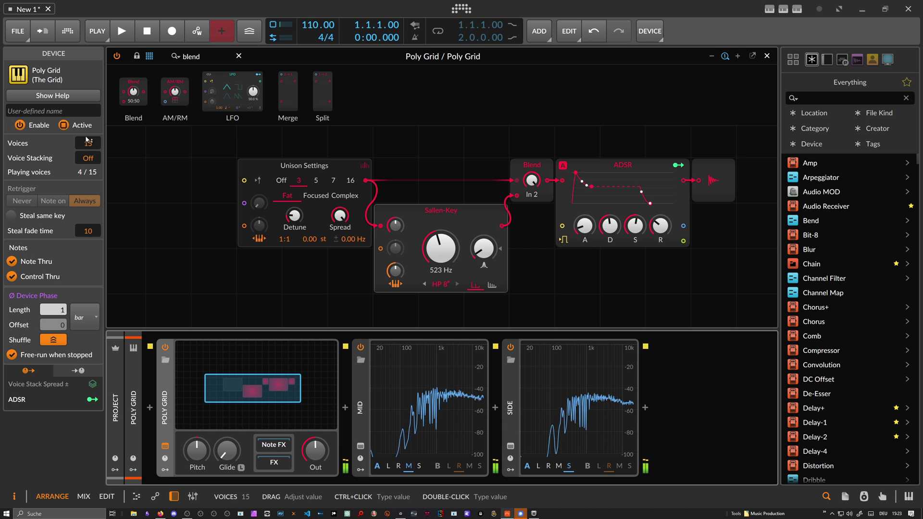
pyautogui.click(442, 226)
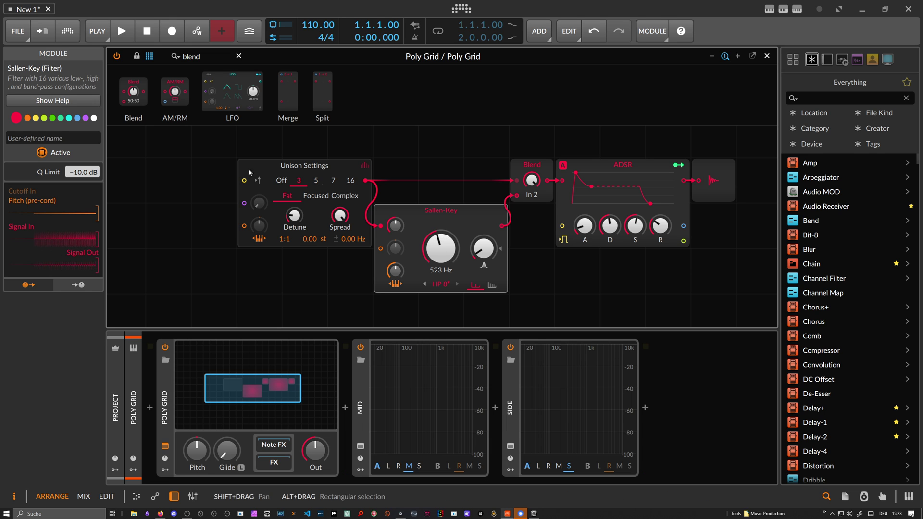
pyautogui.click(149, 159)
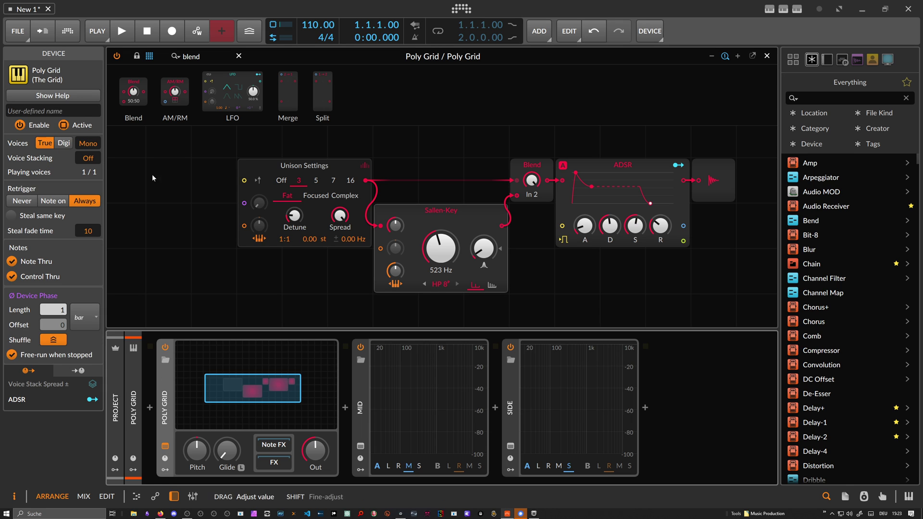
# Add a Sine oscillator module directly below the Wavetable's unison settings
pyautogui.click(422, 213)
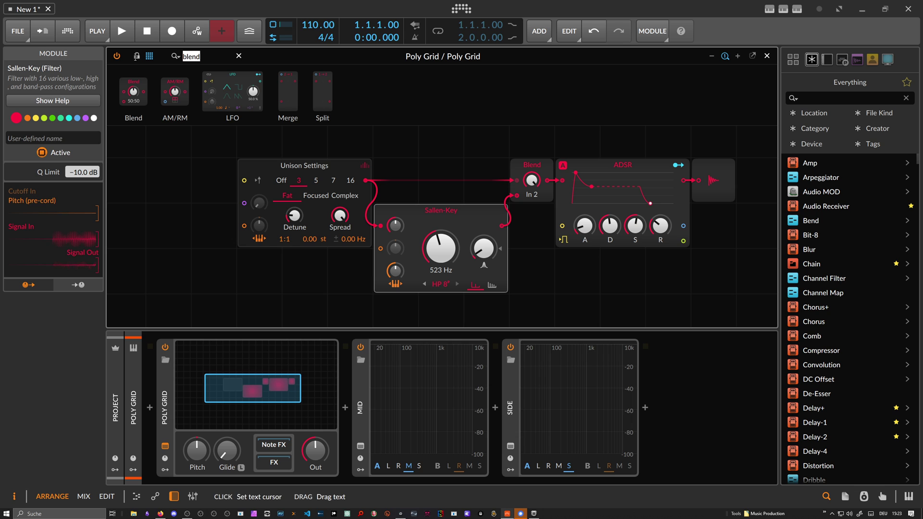
pyautogui.write('sine')
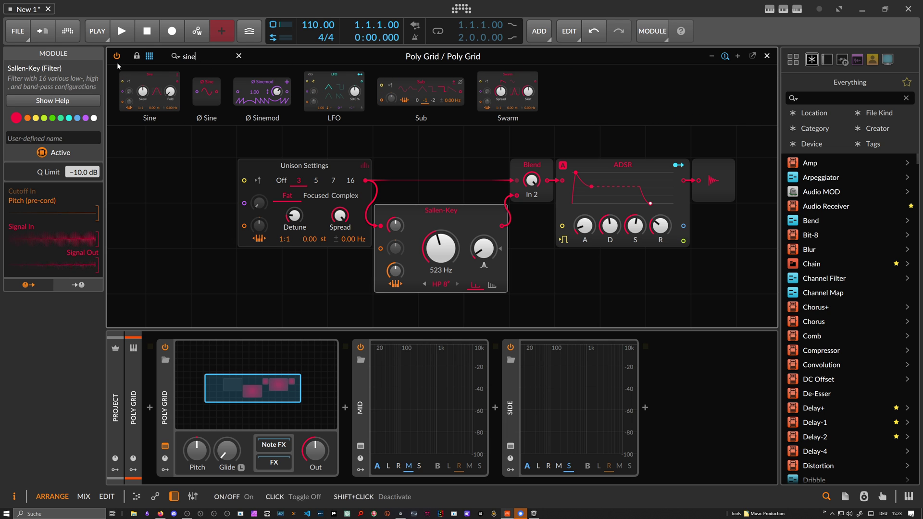
pyautogui.moveTo(145, 93); pyautogui.dragTo(265, 266)
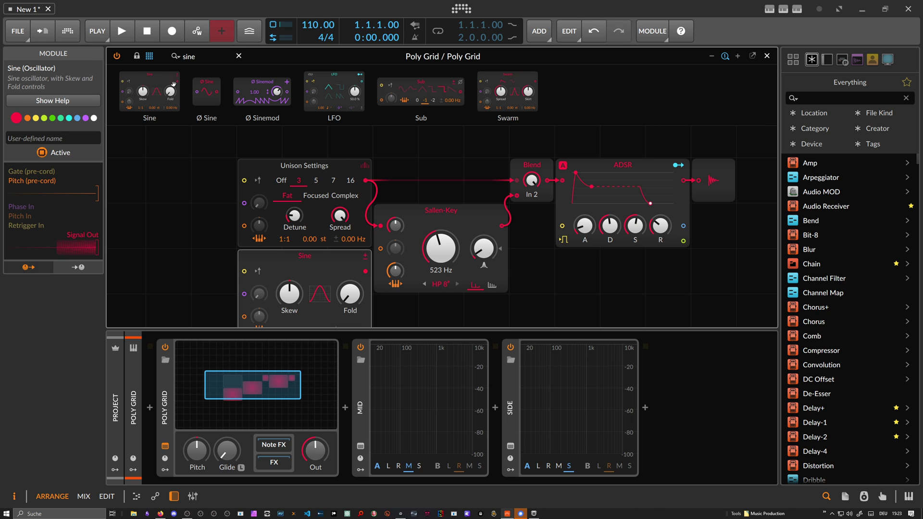
# Insert a Mixer between the Blend and the ADSR and connect the Sine oscillator's output to its second channel
pyautogui.moveTo(204, 57); pyautogui.dragTo(90, 52)
pyautogui.write('mix')
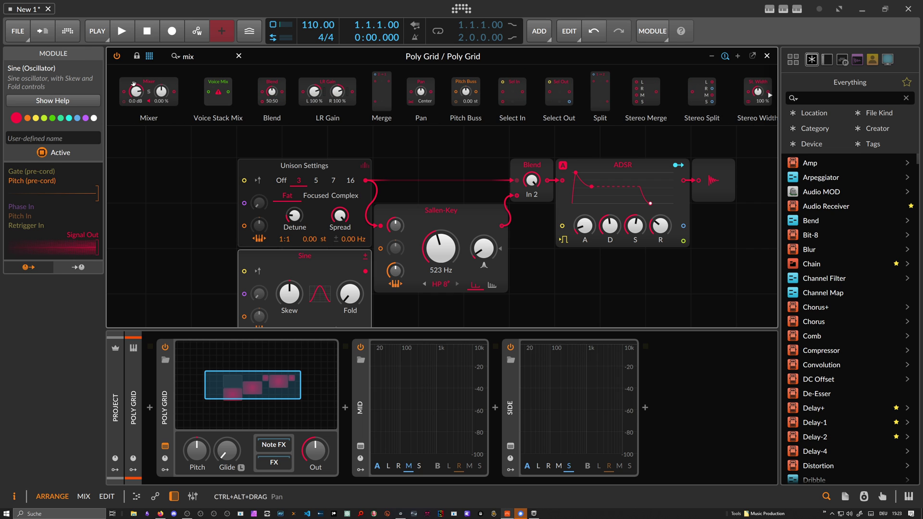
pyautogui.press('Return')
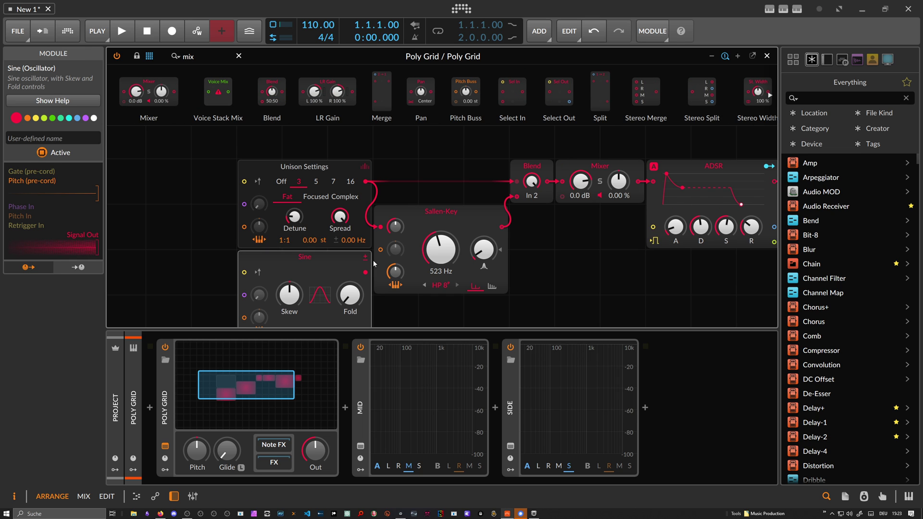
pyautogui.moveTo(563, 196); pyautogui.dragTo(366, 272)
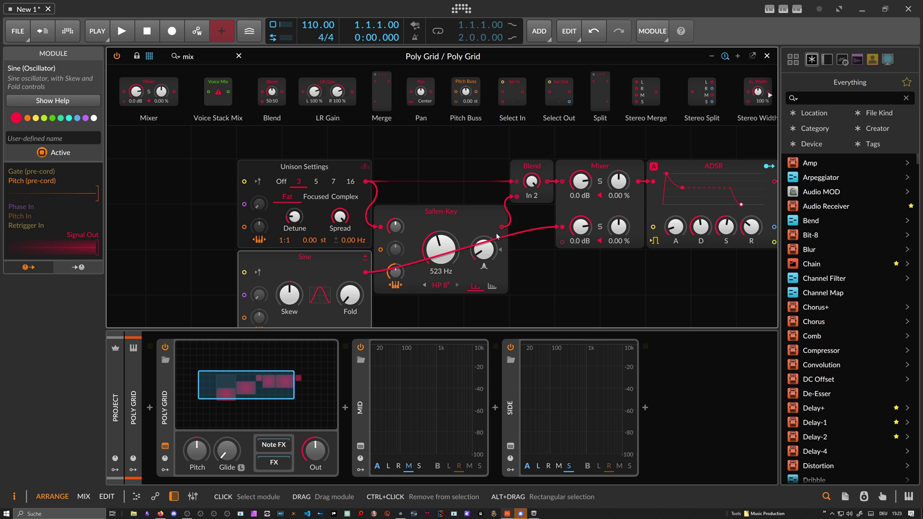
# Compare the layers by lowering the Sine and Blend channels of the Mixer to -Inf dB in turn and resetting each to 0.0 dB
pyautogui.moveTo(582, 224); pyautogui.dragTo(582, 294)
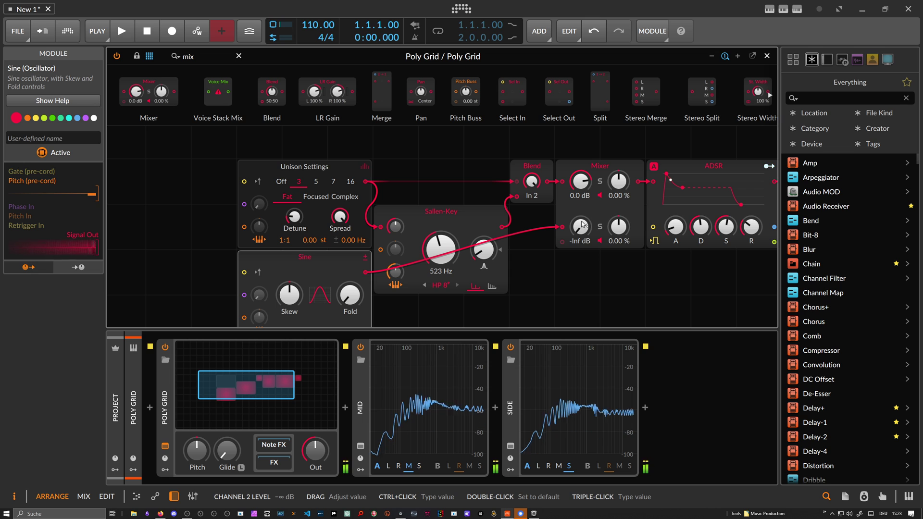
pyautogui.doubleClick(579, 228)
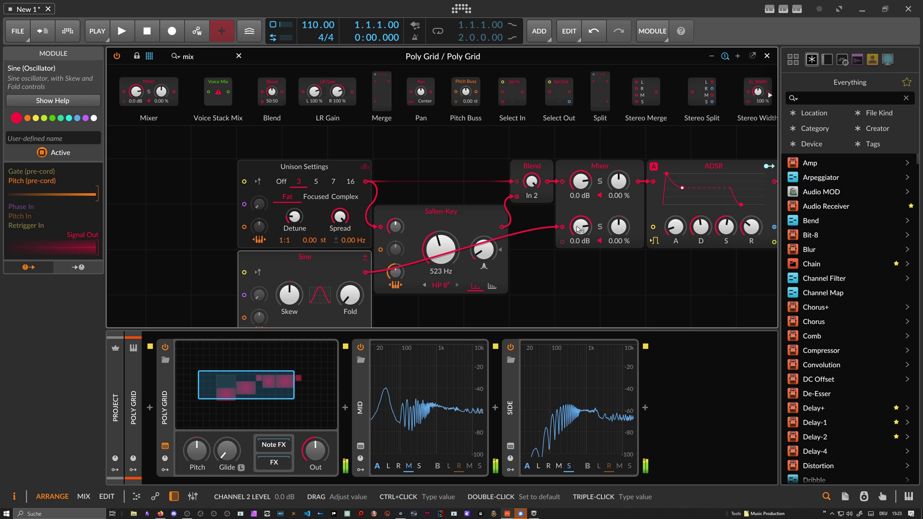
pyautogui.moveTo(418, 368)
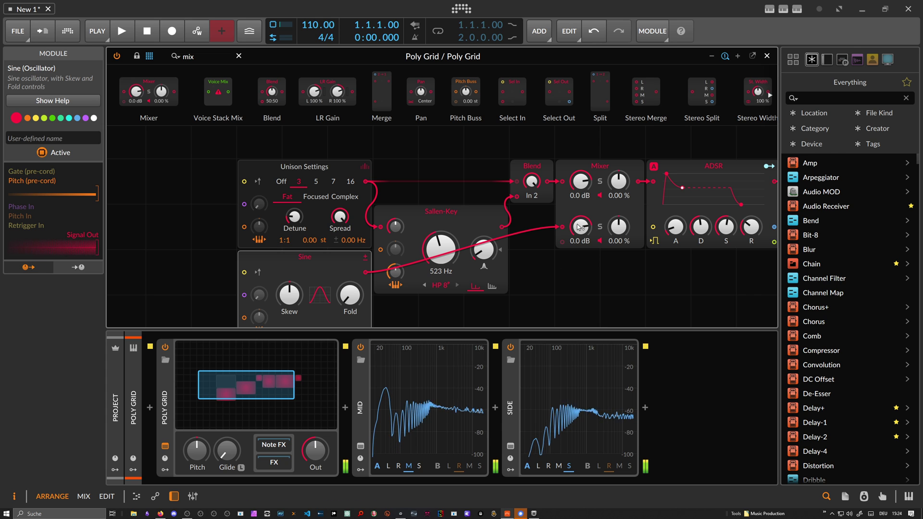
pyautogui.moveTo(579, 228); pyautogui.dragTo(581, 293)
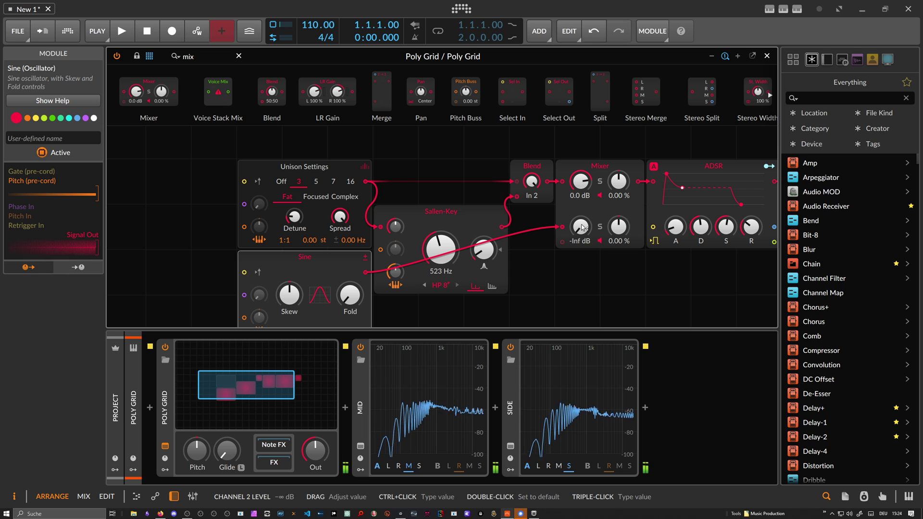
pyautogui.doubleClick(580, 225)
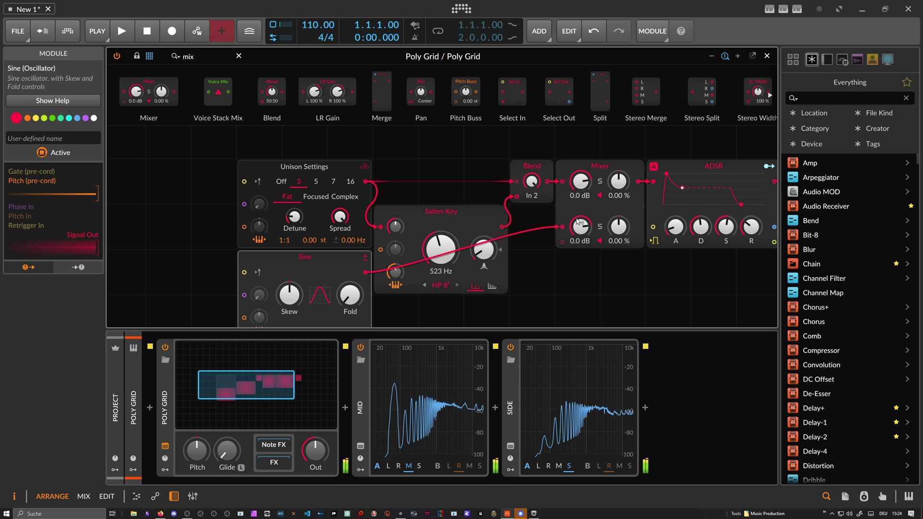
pyautogui.moveTo(581, 181); pyautogui.dragTo(538, 257)
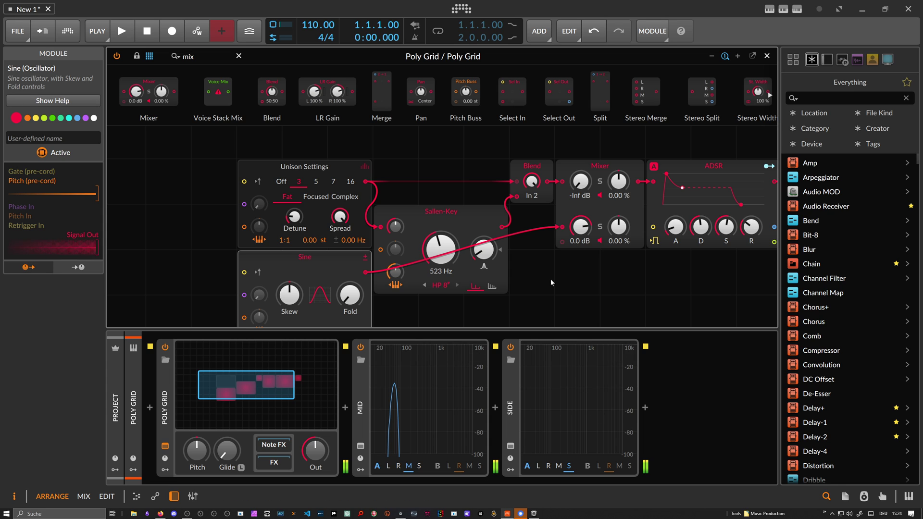
pyautogui.doubleClick(582, 181)
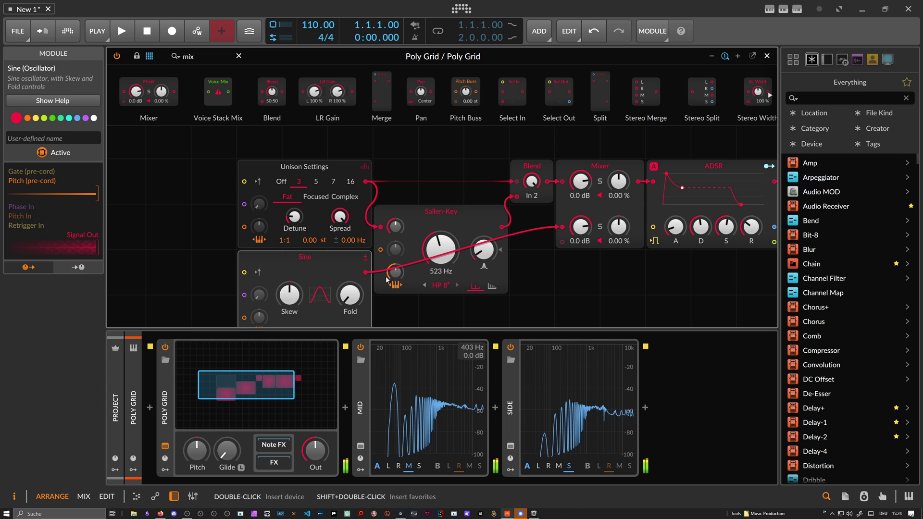
# Reduce the Wavetable's unison detune slightly and set the Sine channel's level in the Mixer to -5.4 dB
pyautogui.moveTo(294, 218); pyautogui.dragTo(295, 229)
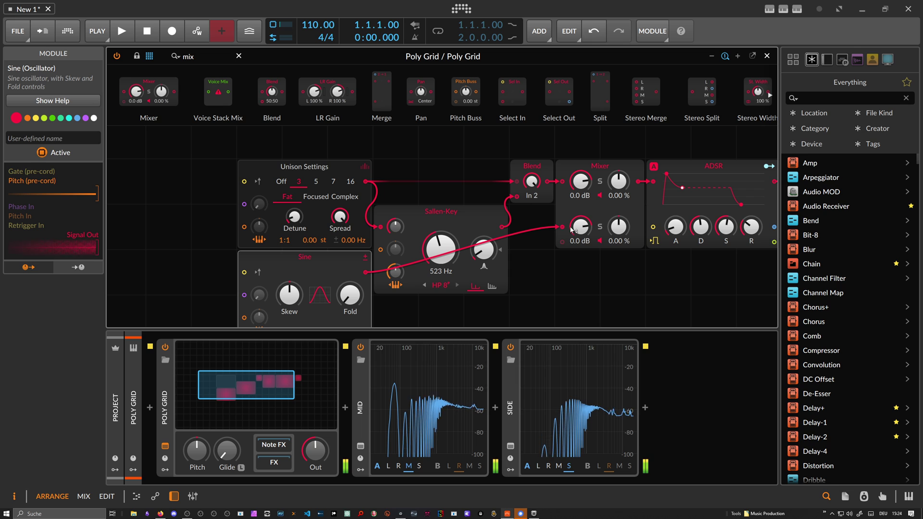
pyautogui.moveTo(581, 227); pyautogui.dragTo(581, 238)
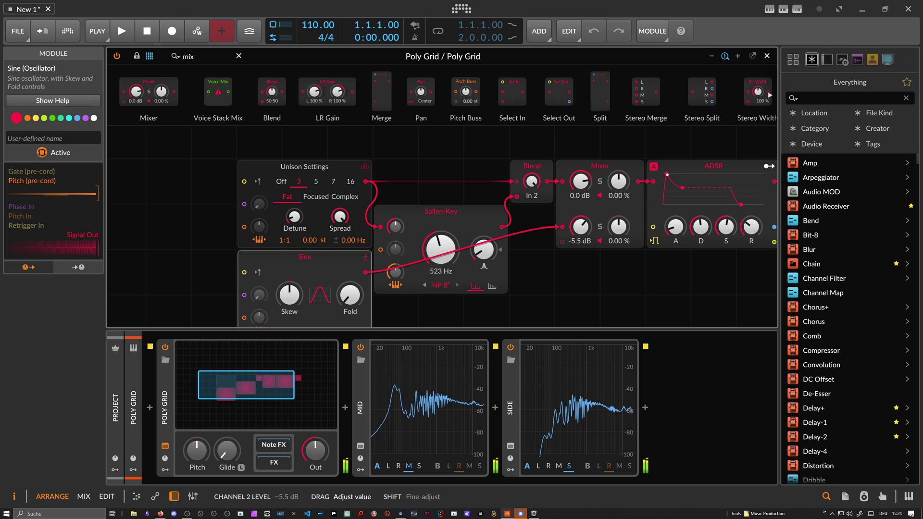
pyautogui.moveTo(581, 226); pyautogui.dragTo(582, 227)
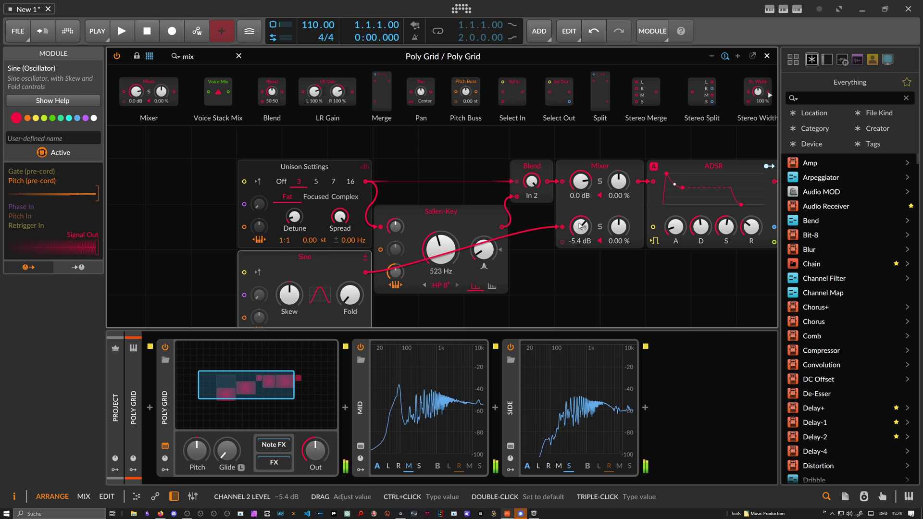
# Give the Sine oscillator module the custom name "1st"
pyautogui.scroll(-3, 508, 194)
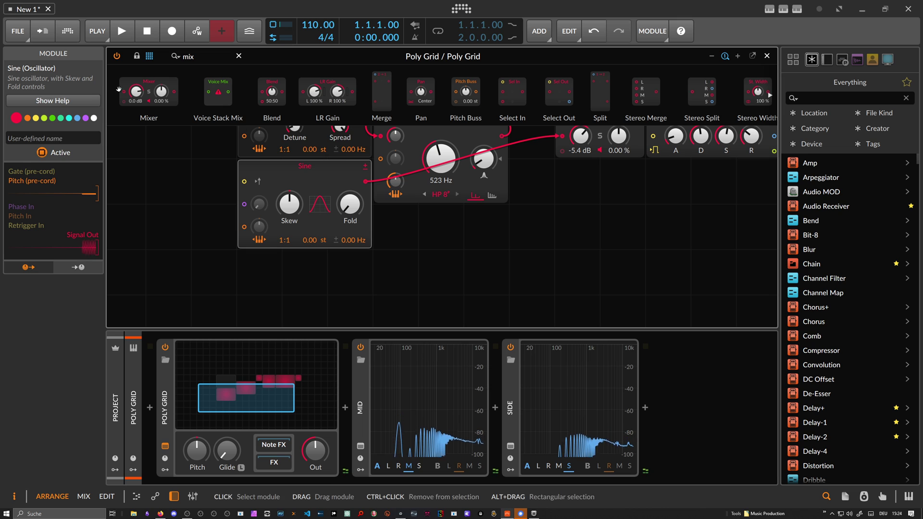
pyautogui.click(55, 139)
pyautogui.write('1')
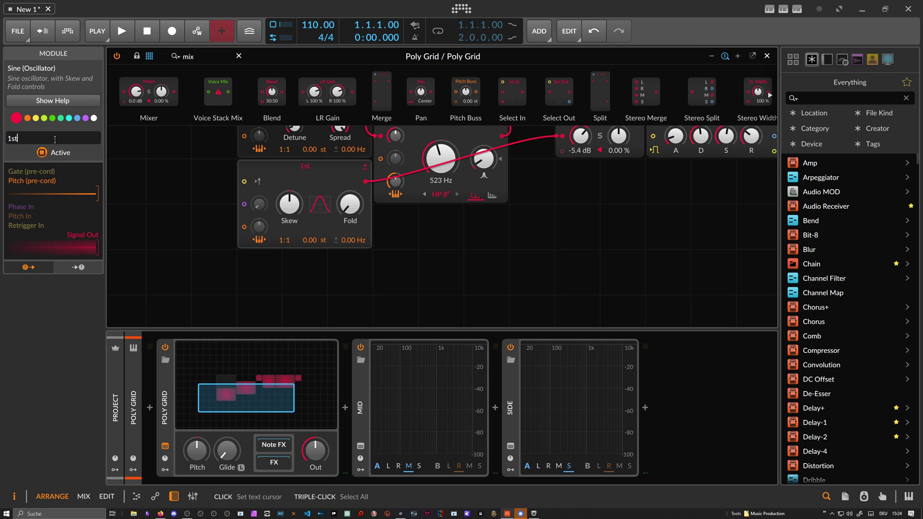
pyautogui.write('st')
# Duplicate the 1st oscillator directly below itself, set the copy's pitch ratio to 2:1 and rename it "2snd"
pyautogui.scroll(2, 313, 304)
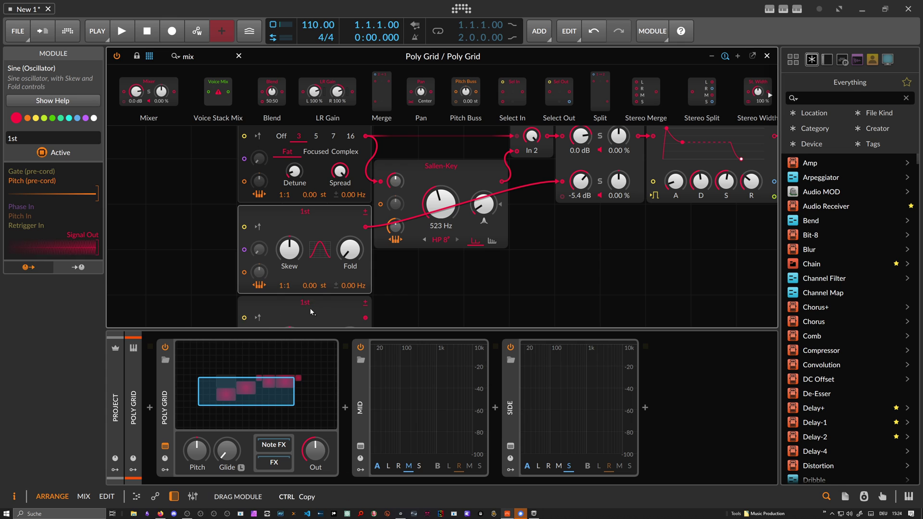
pyautogui.scroll(-4, 319, 302)
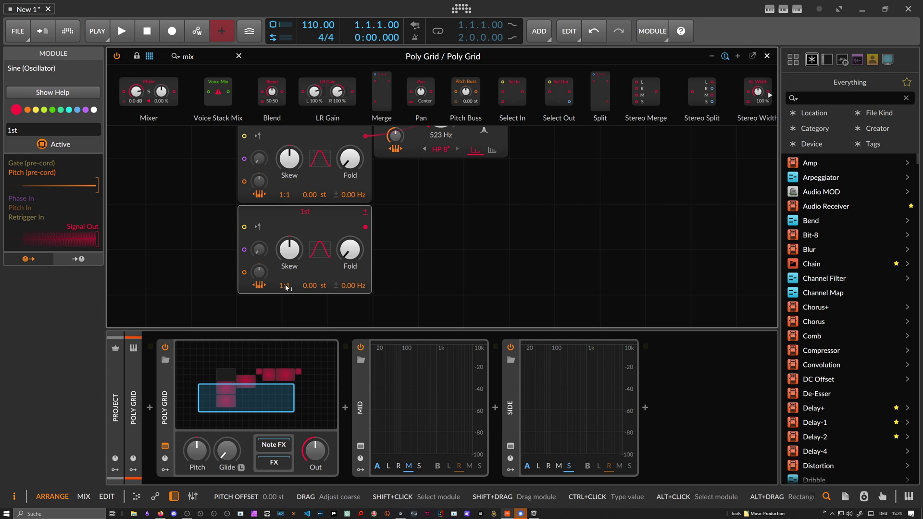
pyautogui.moveTo(285, 285); pyautogui.dragTo(284, 279)
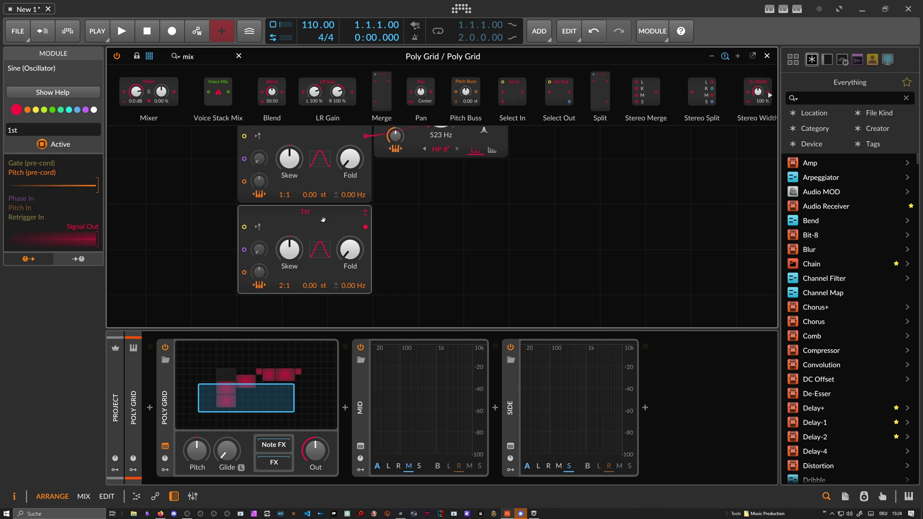
pyautogui.moveTo(12, 130); pyautogui.dragTo(6, 129)
pyautogui.write('2')
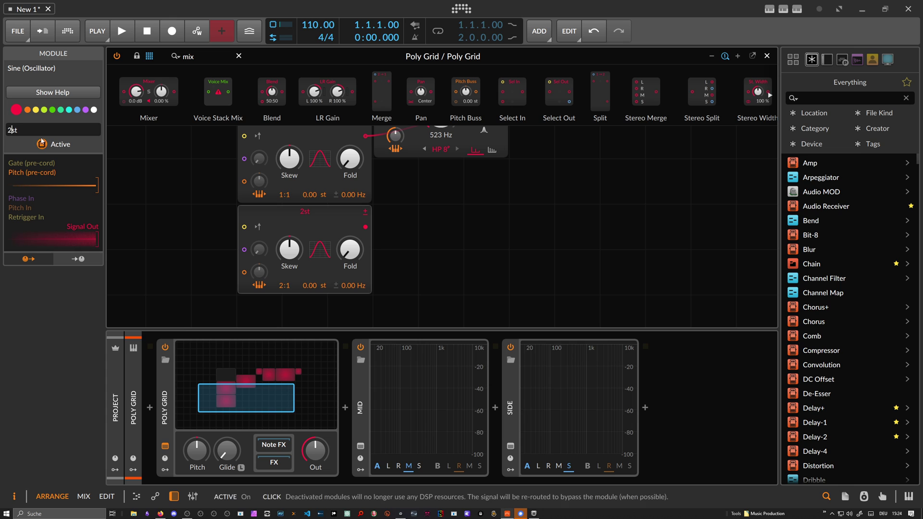
pyautogui.click(31, 131)
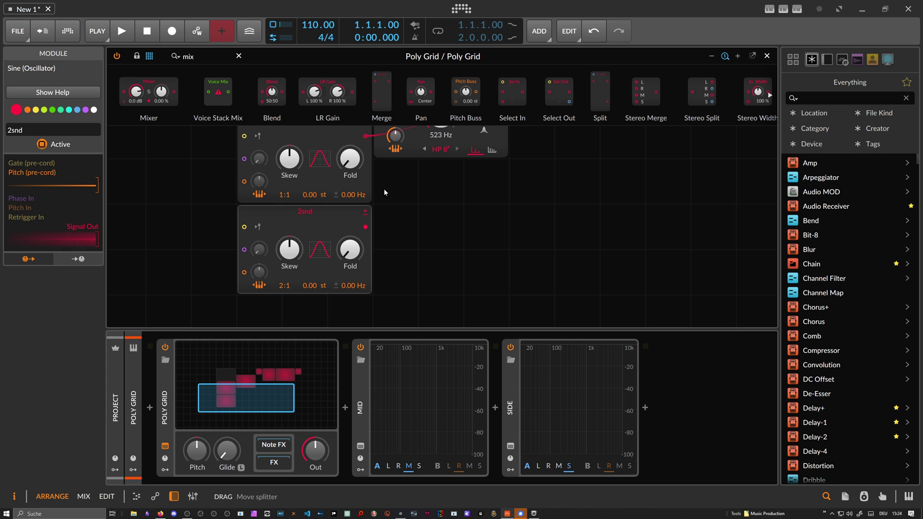
# Connect the 2snd oscillator to the Mixer's third channel, setting the second channel to -6.2 dB and the third to -14.4 dB
pyautogui.scroll(3, 412, 249)
pyautogui.moveTo(365, 320); pyautogui.dragTo(575, 222)
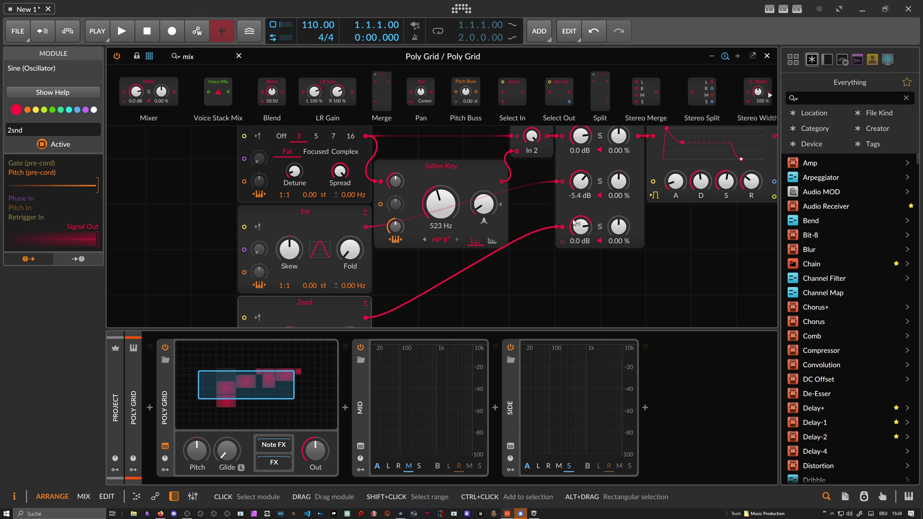
pyautogui.scroll(2, 565, 220)
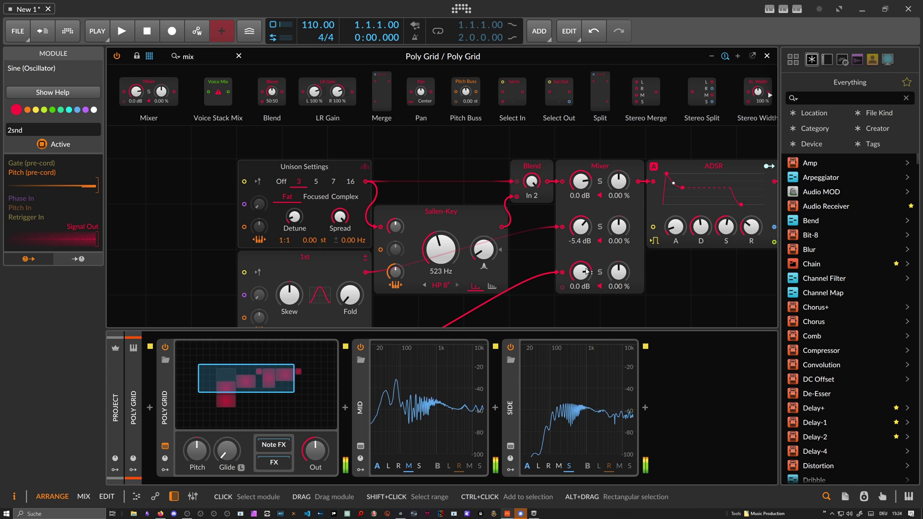
pyautogui.moveTo(581, 273); pyautogui.dragTo(581, 287)
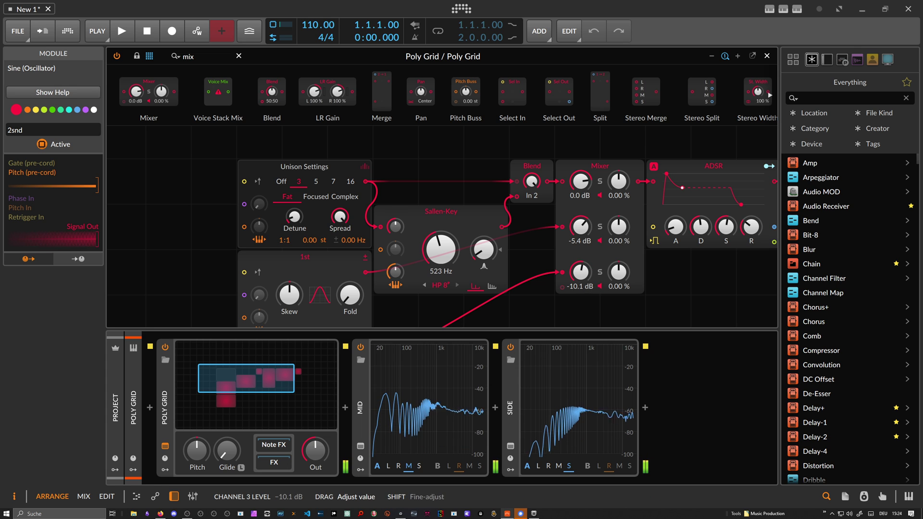
pyautogui.moveTo(581, 227); pyautogui.dragTo(581, 222)
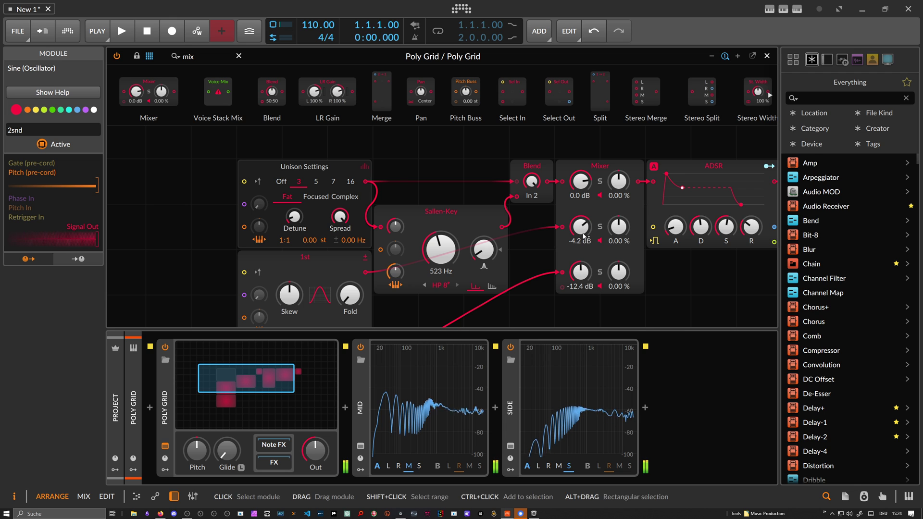
pyautogui.moveTo(581, 273); pyautogui.dragTo(581, 274)
pyautogui.moveTo(581, 227); pyautogui.dragTo(581, 230)
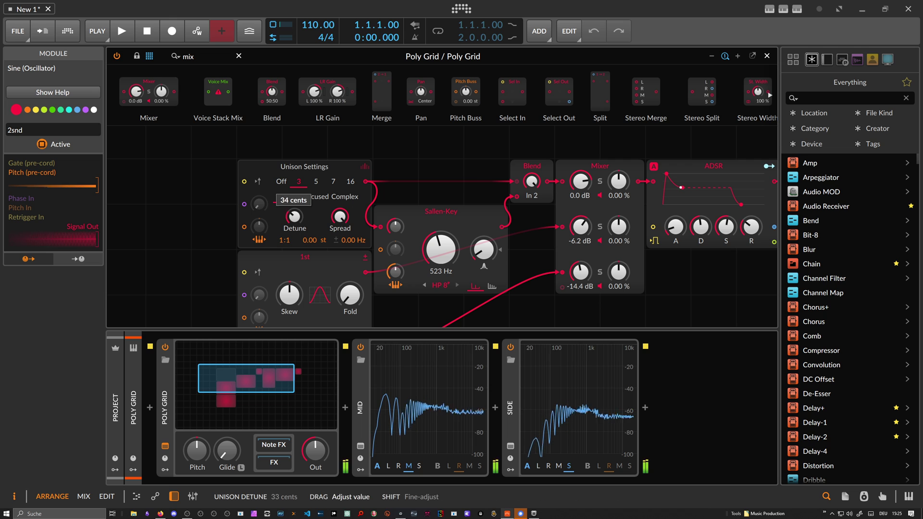
# Set the unison to 16 voices with 27 cents detune and the Mixer's second and third channels to -5.3 dB and -7.7 dB
pyautogui.click(350, 181)
pyautogui.moveTo(299, 216); pyautogui.dragTo(299, 215)
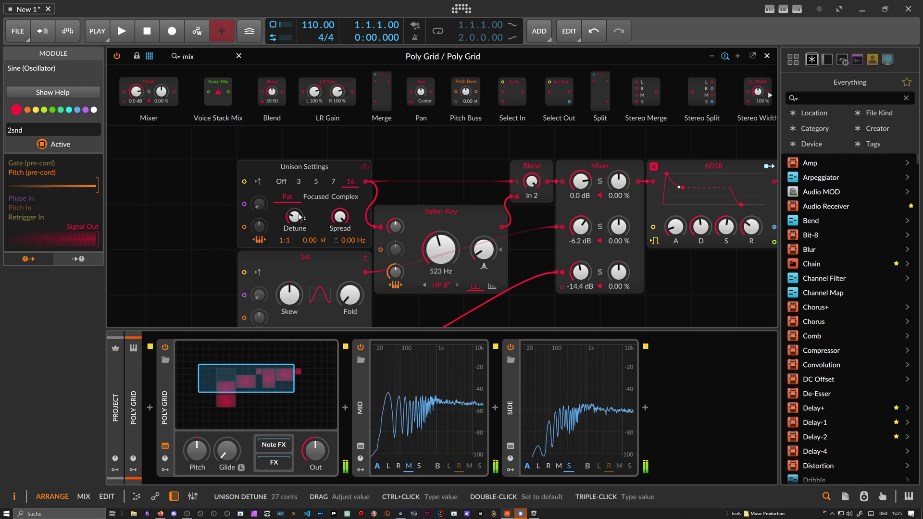
pyautogui.moveTo(582, 271); pyautogui.dragTo(582, 259)
pyautogui.moveTo(581, 226); pyautogui.dragTo(581, 224)
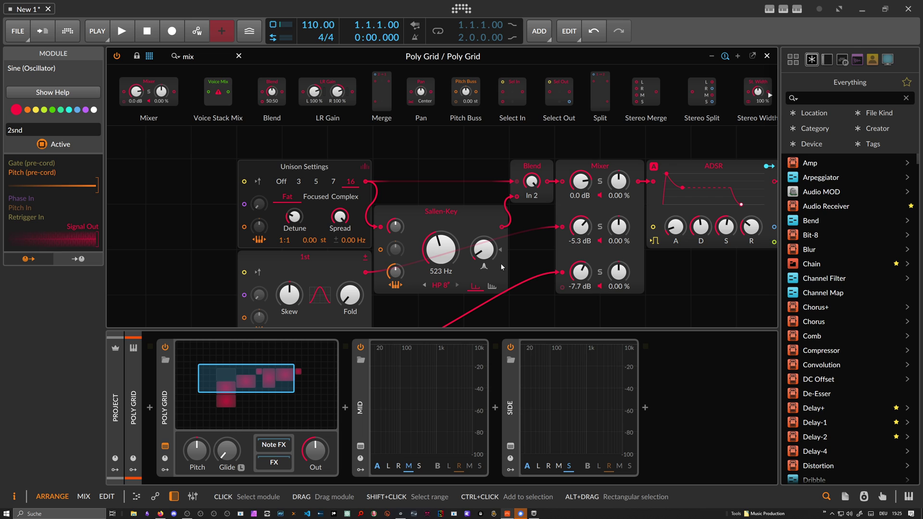
# Close the Poly Grid editor and add a new instrument track loaded with the Serum plug-in
pyautogui.click(409, 181)
pyautogui.scroll(-4, 402, 138)
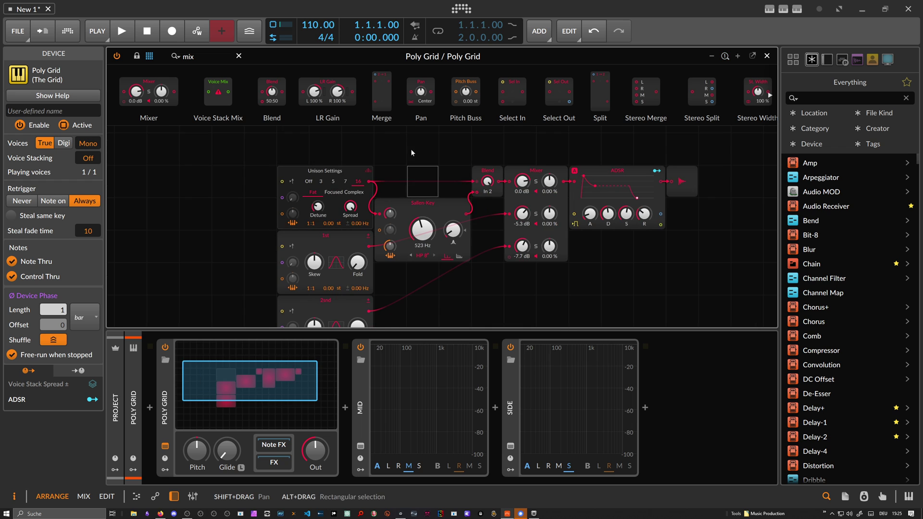
pyautogui.scroll(-3, 394, 130)
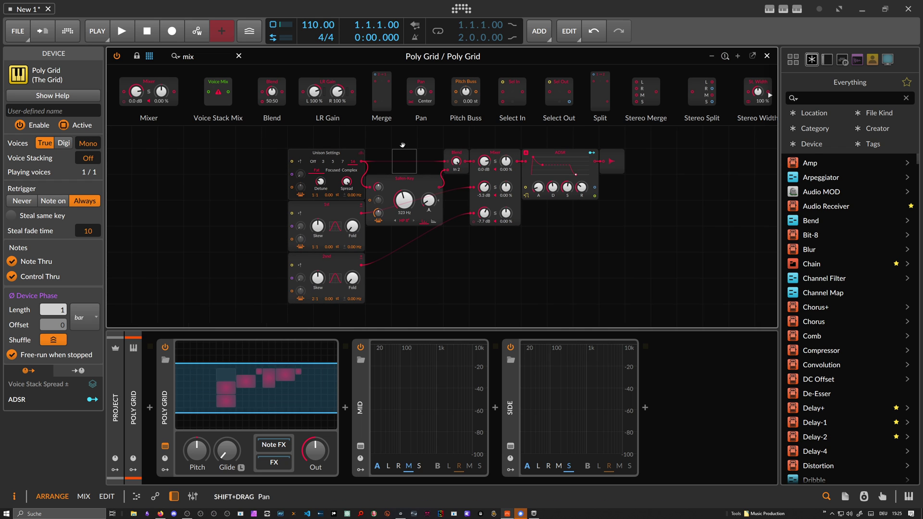
pyautogui.click(768, 56)
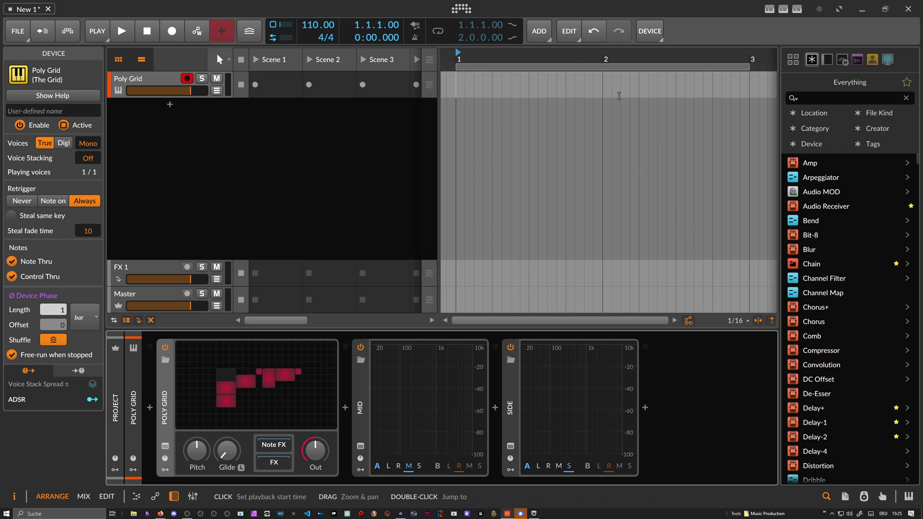
pyautogui.click(170, 104)
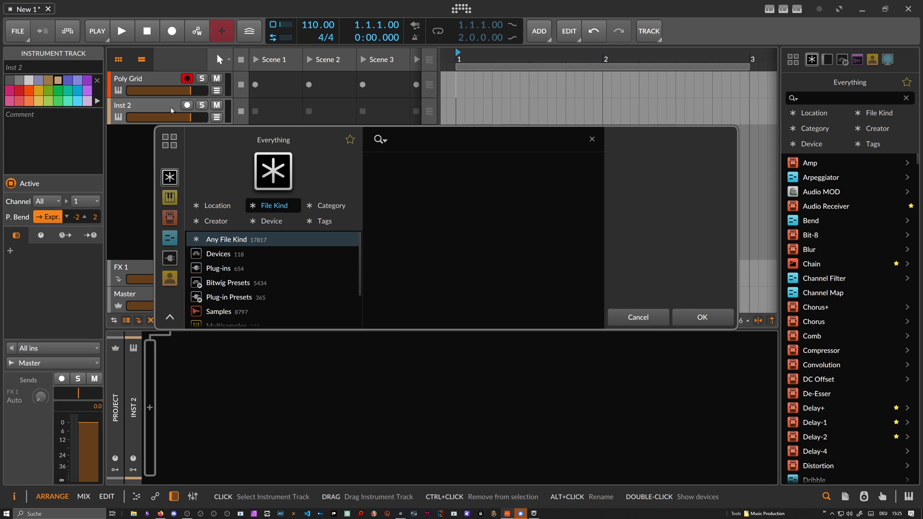
pyautogui.write('serum')
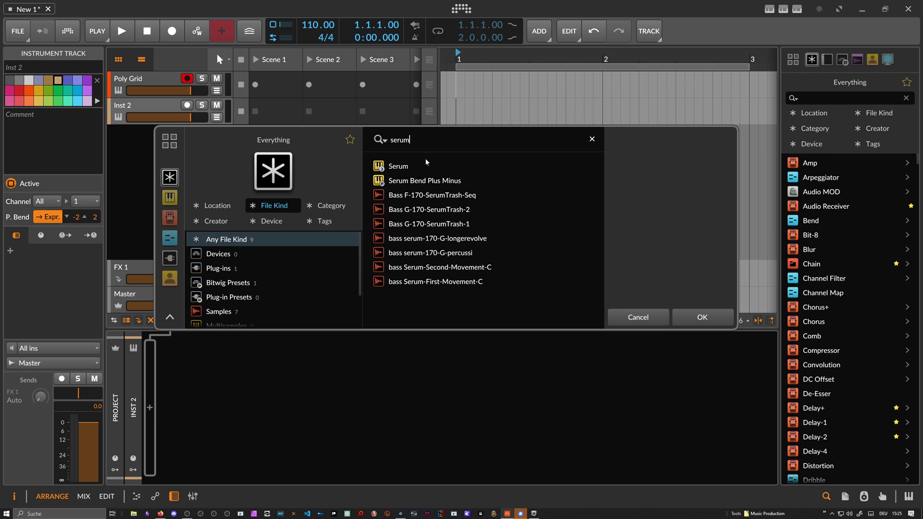
pyautogui.press('Return')
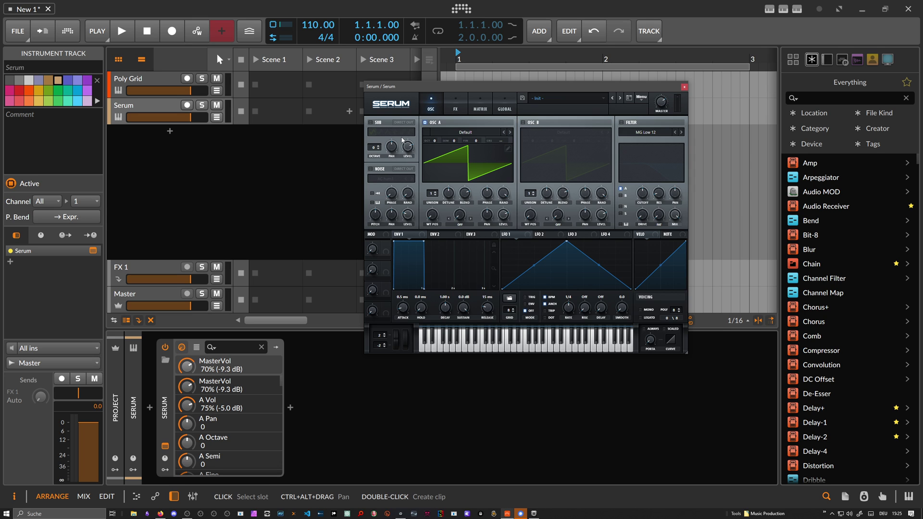
# Reposition the Serum plug-in window and arm the Serum track for recording
pyautogui.moveTo(504, 89); pyautogui.dragTo(451, 91)
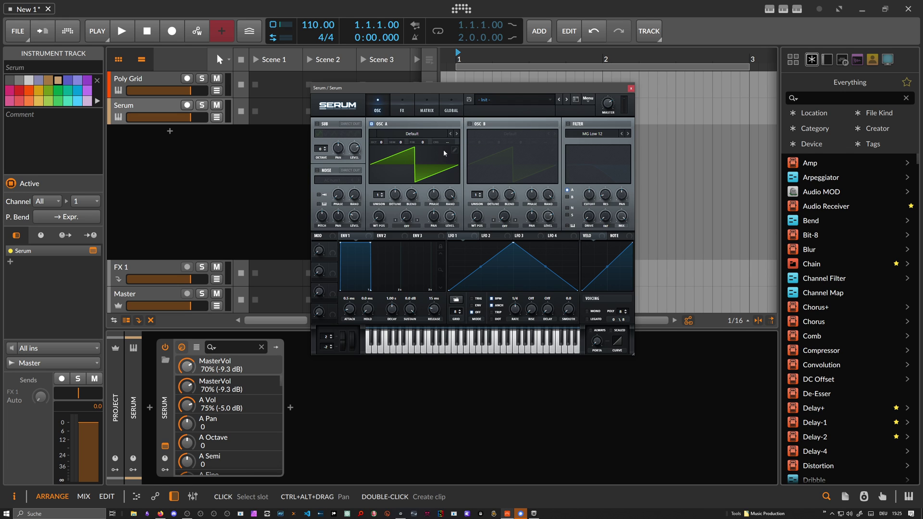
pyautogui.moveTo(418, 89); pyautogui.dragTo(408, 87)
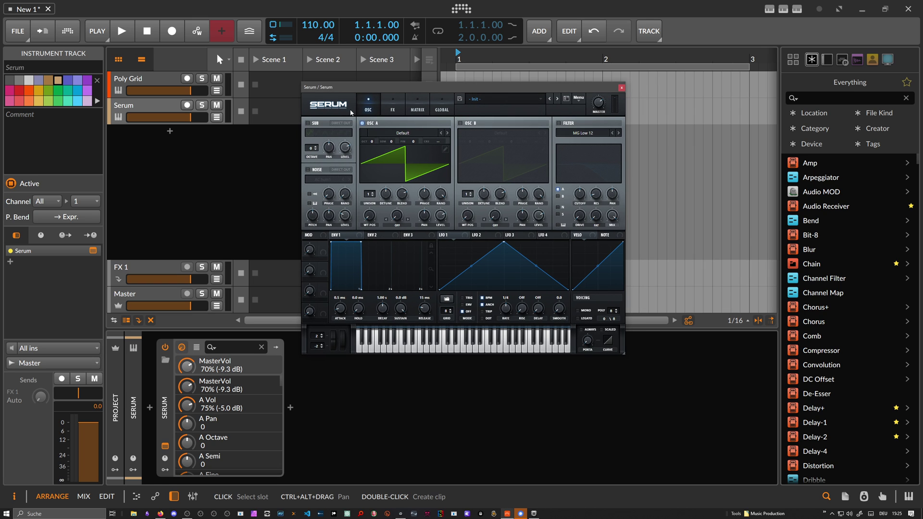
pyautogui.click(187, 105)
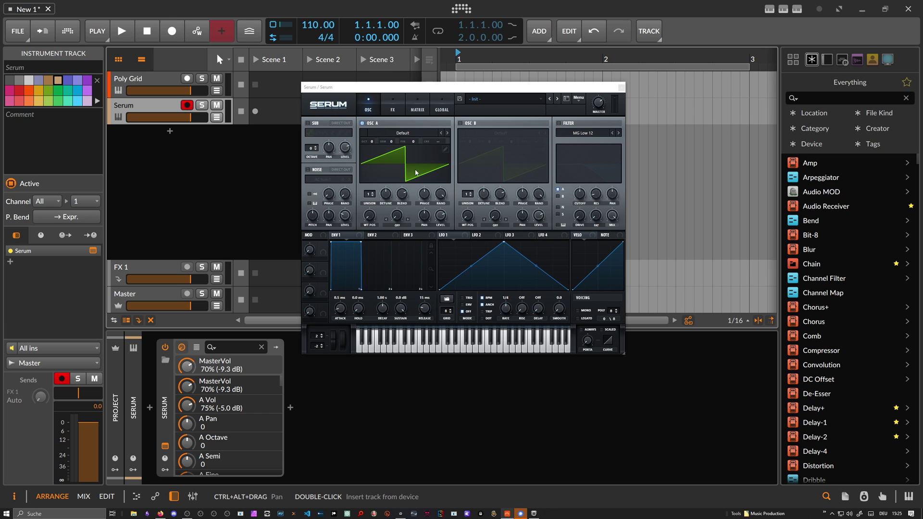
# Open Oscillator A's wavetable editor and apply the single-frame formula preset "just saw"
pyautogui.click(445, 151)
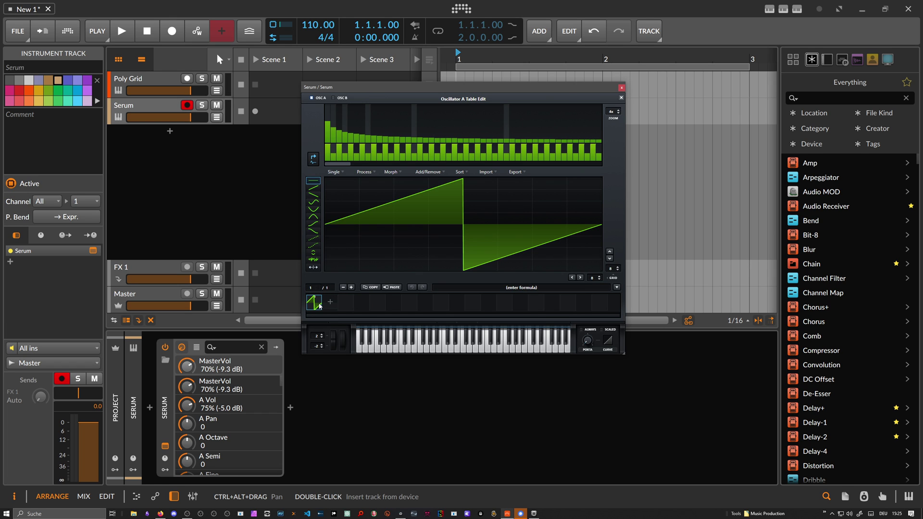
pyautogui.click(617, 288)
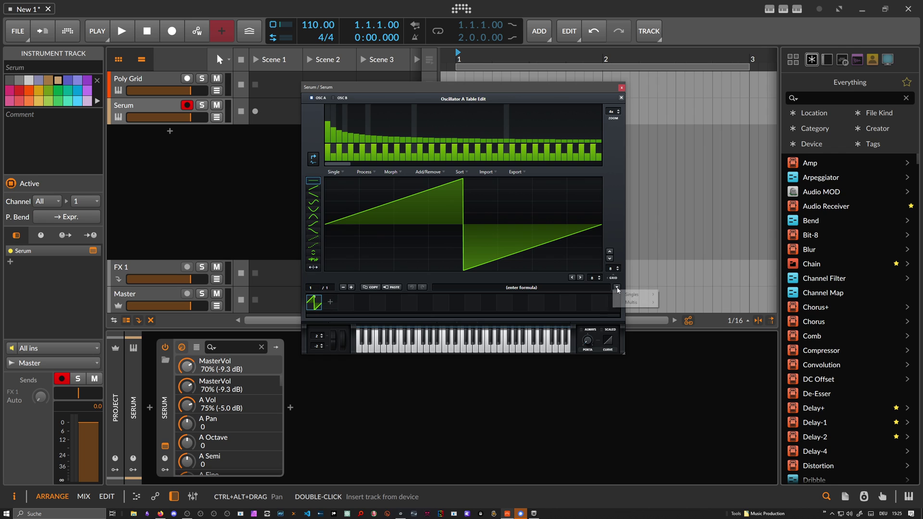
pyautogui.moveTo(635, 295)
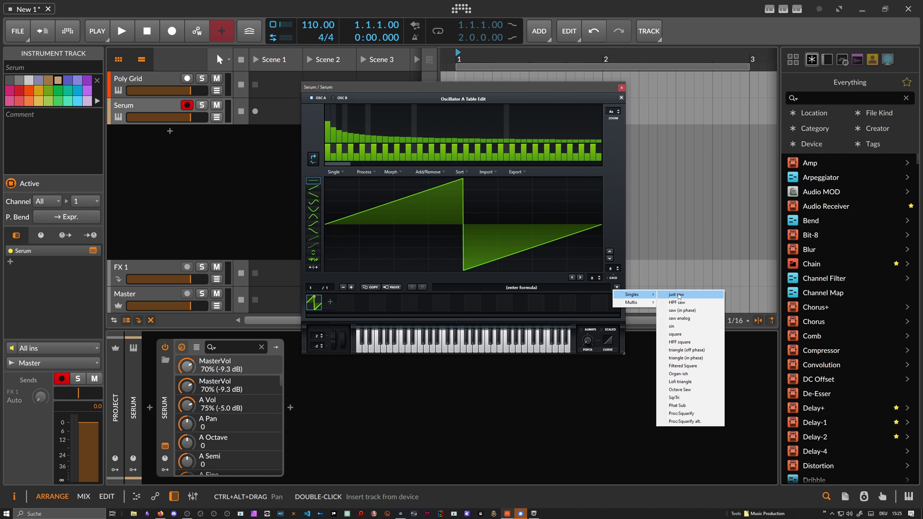
pyautogui.click(679, 296)
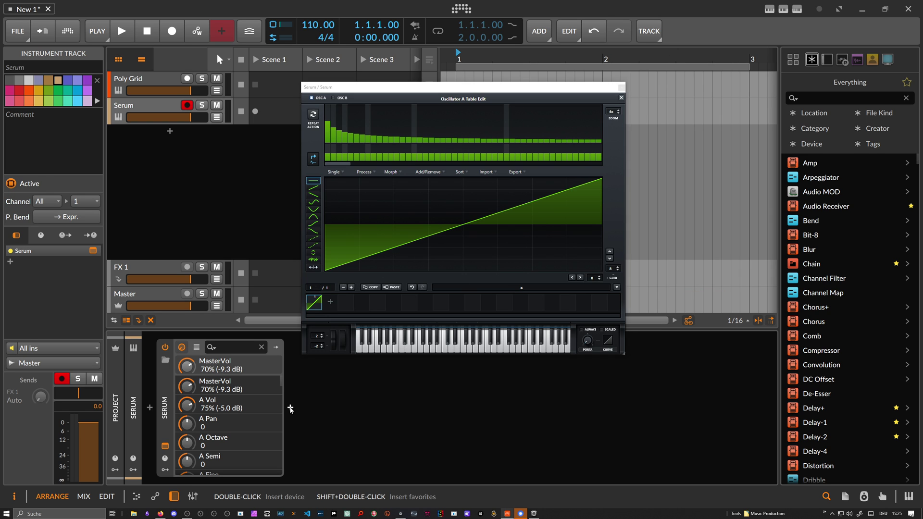
# Add a Spectrum analyzer device after Serum in the device chain
pyautogui.click(290, 408)
pyautogui.write('spec')
pyautogui.press('Return')
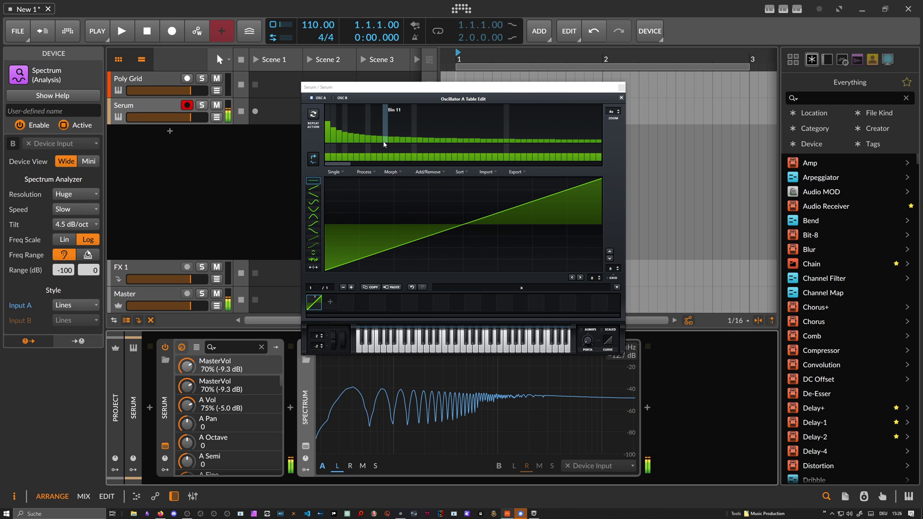
# Add a second wavetable frame, remove its first harmonic, and compare it with the first frame
pyautogui.click(331, 302)
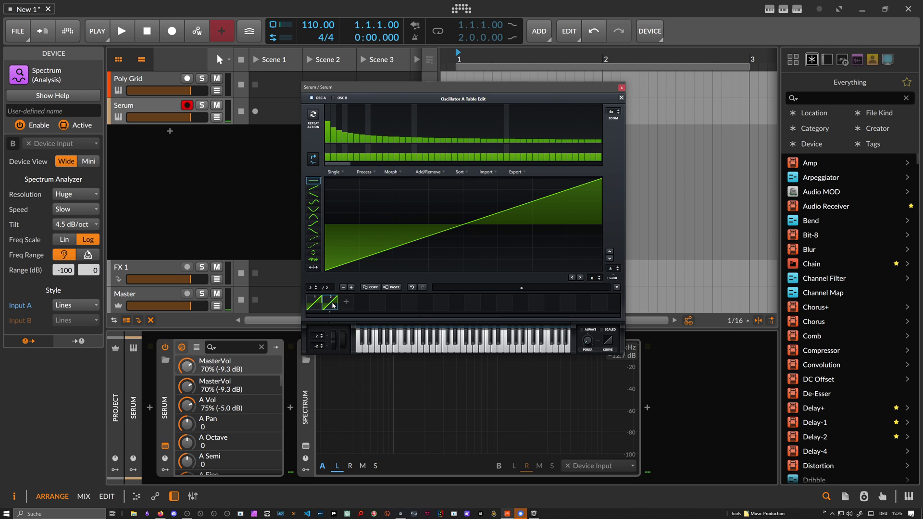
pyautogui.click(330, 151)
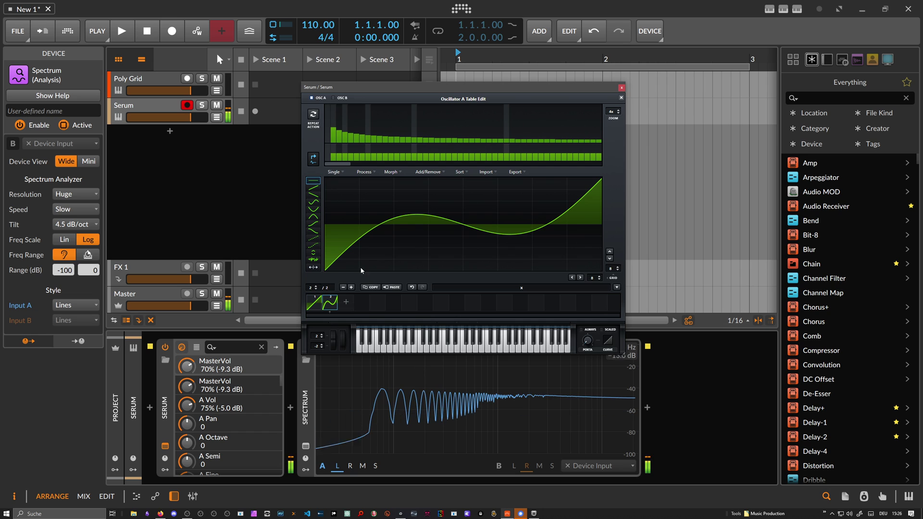
pyautogui.click(315, 305)
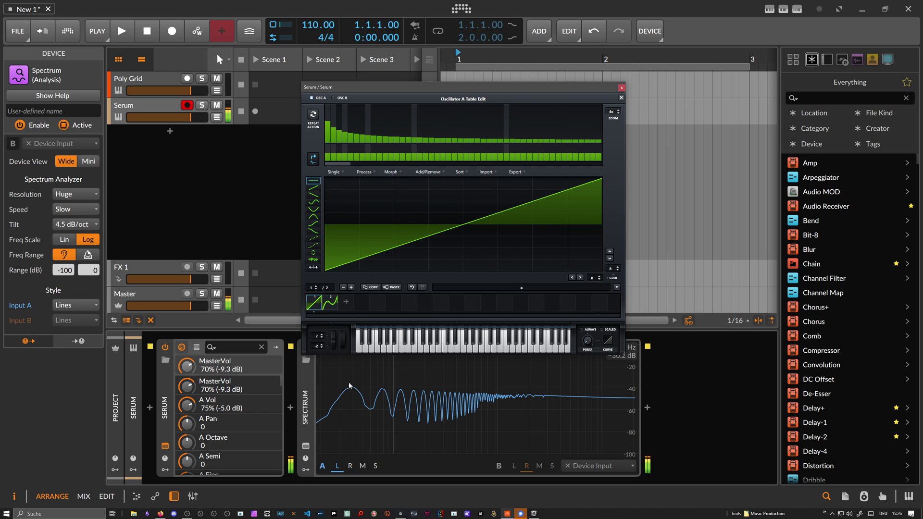
pyautogui.click(331, 304)
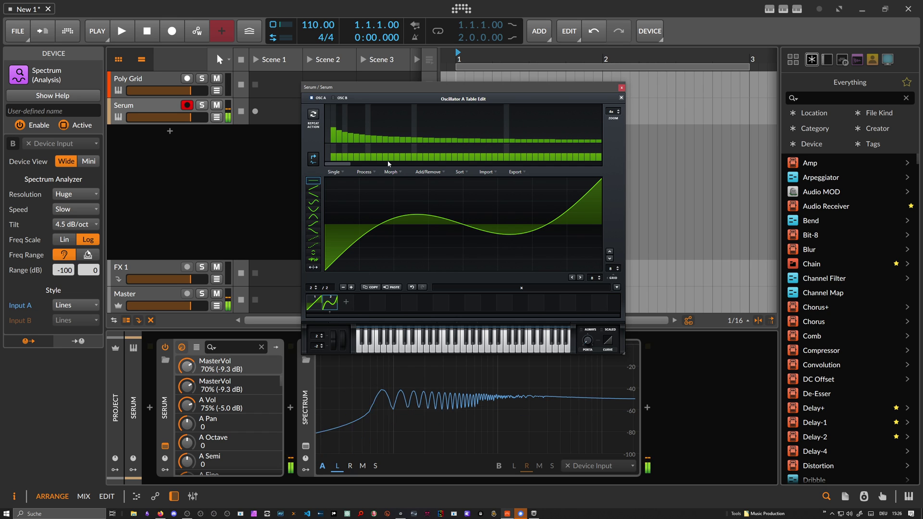
# Add a third wavetable frame from the second, remove its second harmonic too, and return to the first frame
pyautogui.click(346, 302)
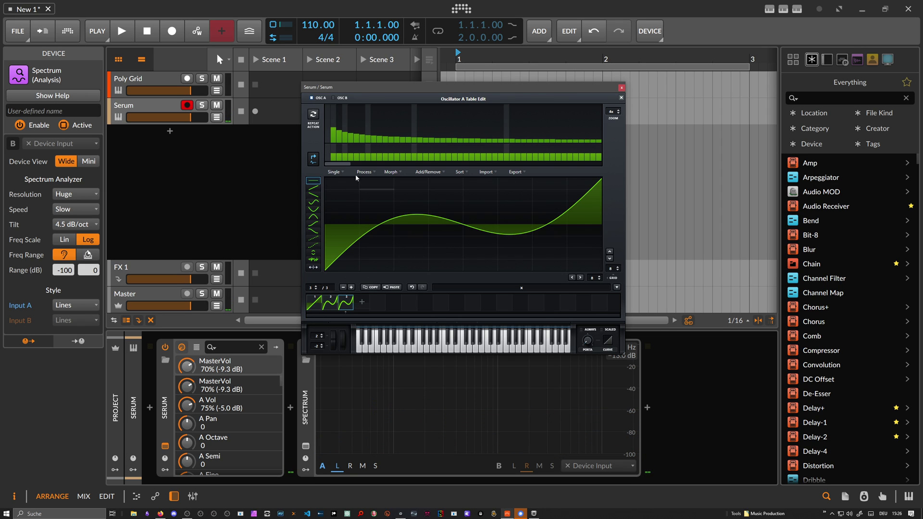
pyautogui.click(335, 152)
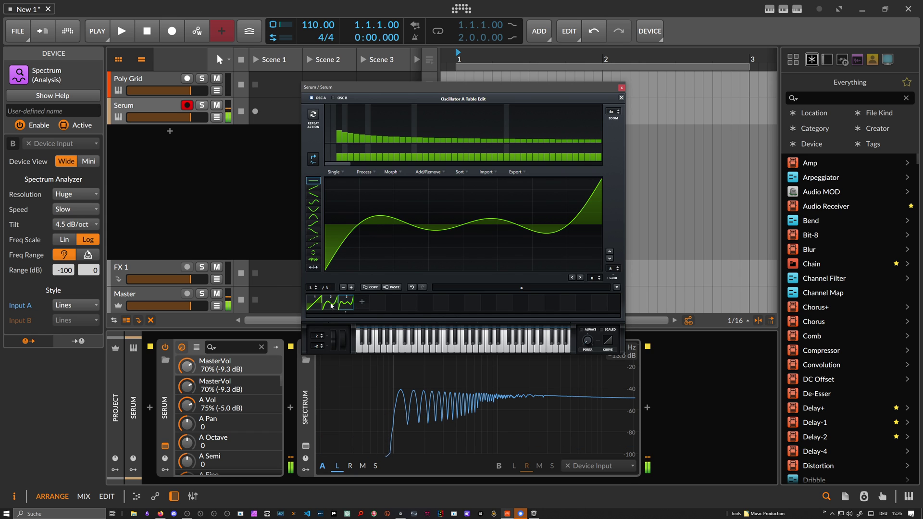
pyautogui.click(315, 305)
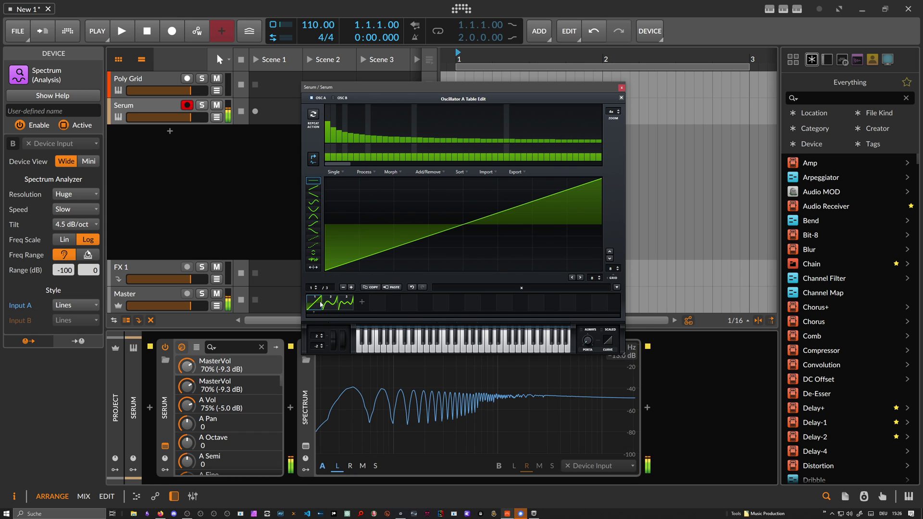
# Compare the three wavetable frames by stepping through them forward and back, finishing on the first frame
pyautogui.click(329, 305)
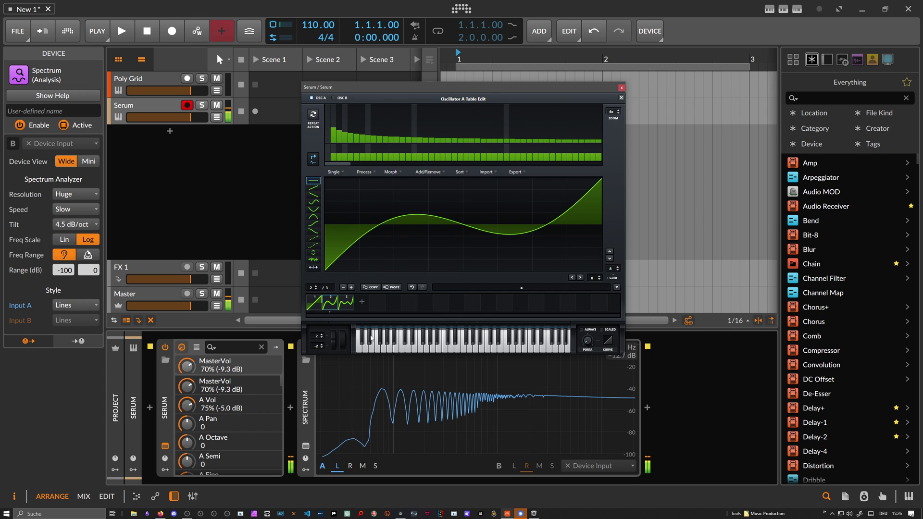
pyautogui.click(345, 302)
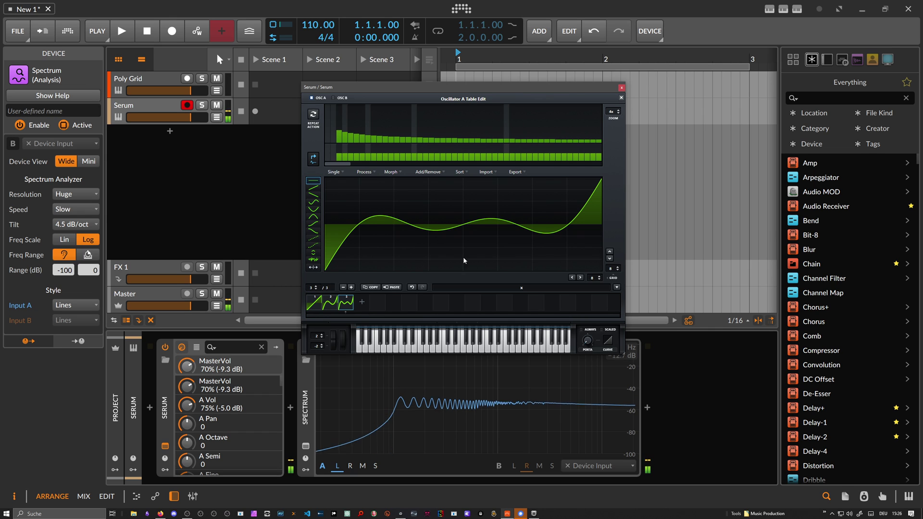
pyautogui.click(317, 304)
pyautogui.click(330, 305)
pyautogui.click(345, 305)
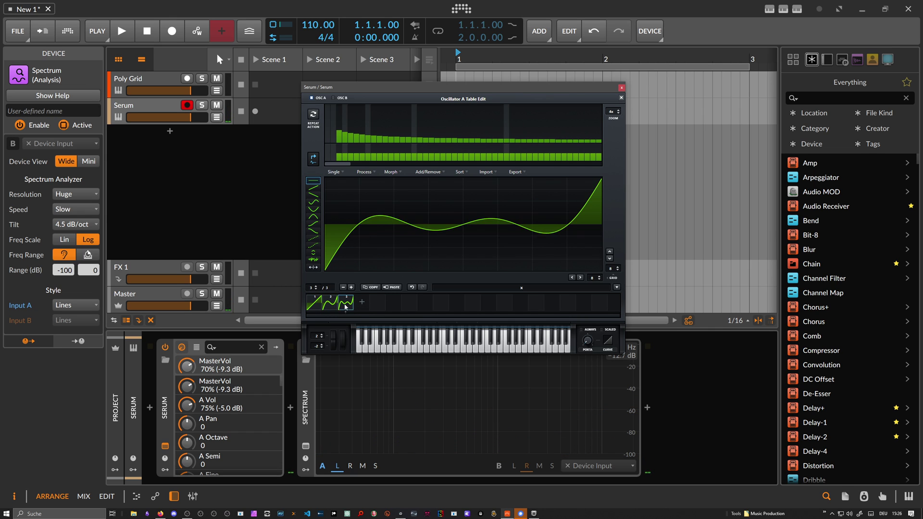
pyautogui.click(330, 306)
pyautogui.click(316, 304)
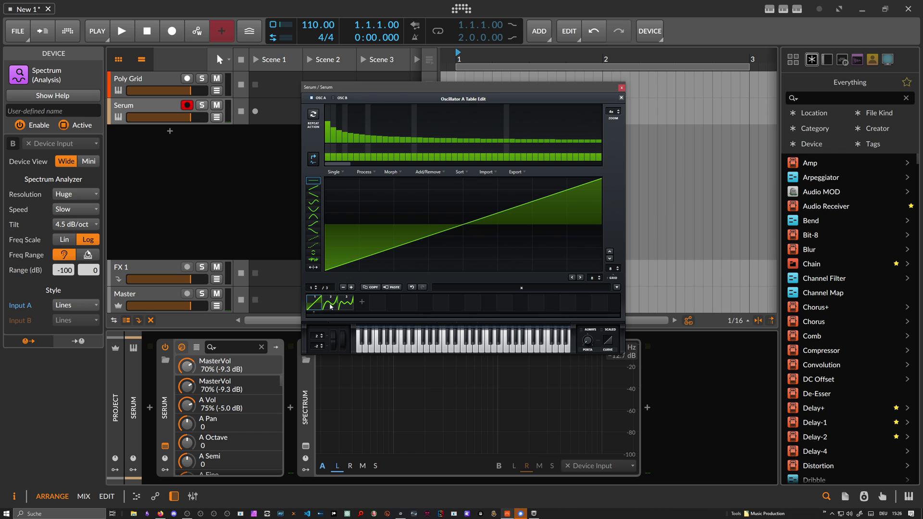
# Apply a spectral morph across the wavetable frames, close the editor and sweep Oscillator A's wavetable position back to 1
pyautogui.click(392, 173)
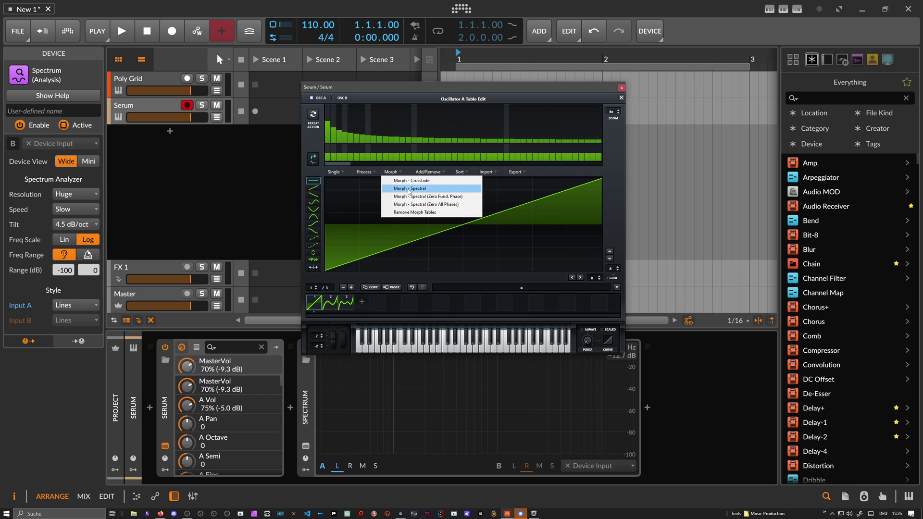
pyautogui.click(408, 189)
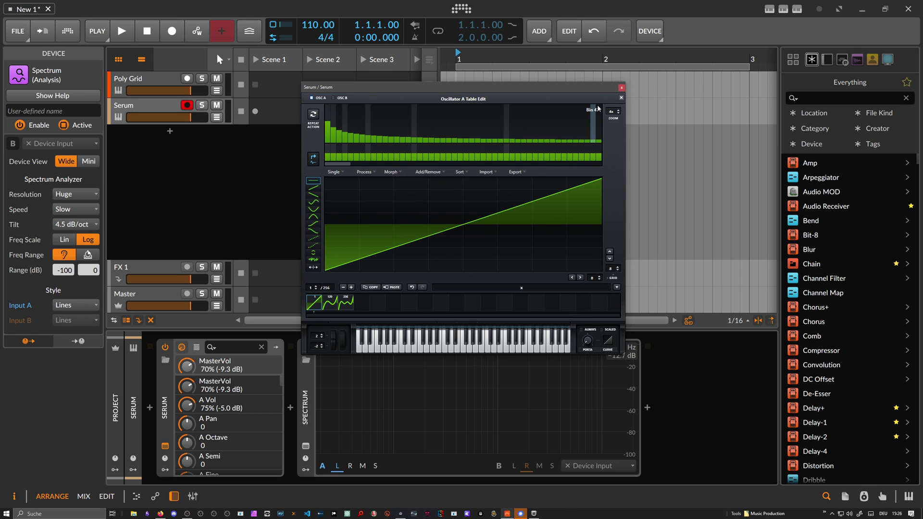
pyautogui.click(621, 98)
pyautogui.moveTo(376, 220); pyautogui.dragTo(377, 231)
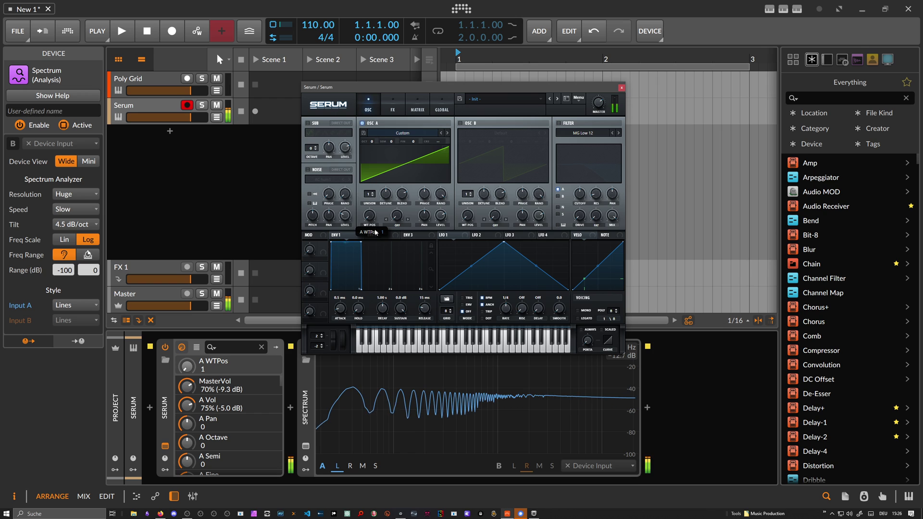
pyautogui.moveTo(377, 234); pyautogui.dragTo(396, 262)
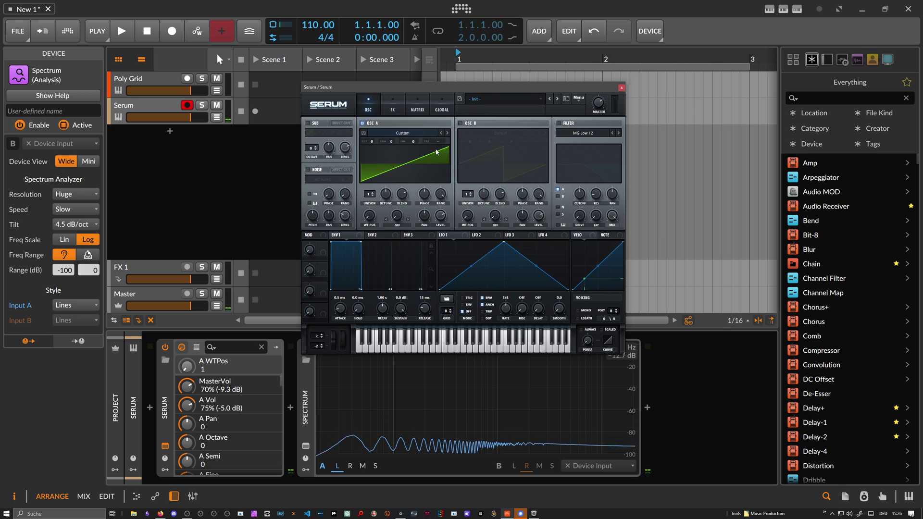
# Export the whole Oscillator A wavetable as a 16-bit WAV named Saw-NoFund in the Custom-Wavetables folder
pyautogui.click(446, 148)
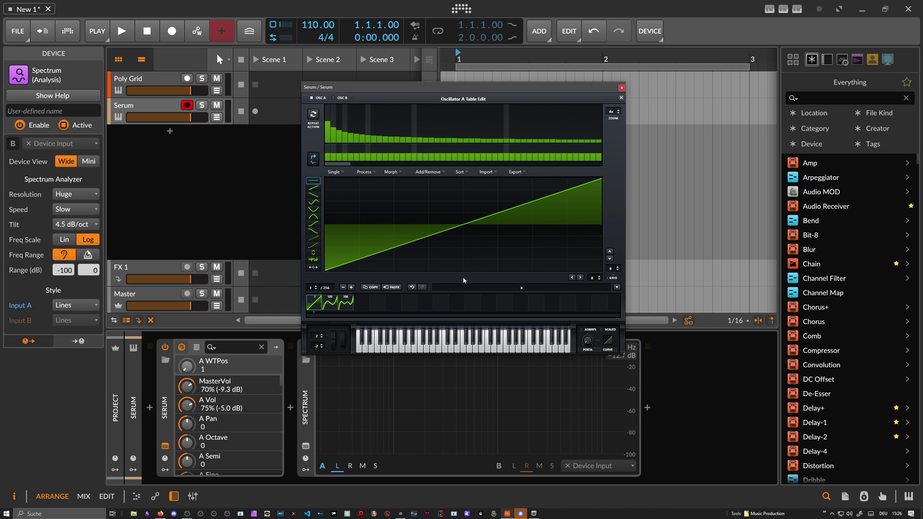
pyautogui.click(515, 172)
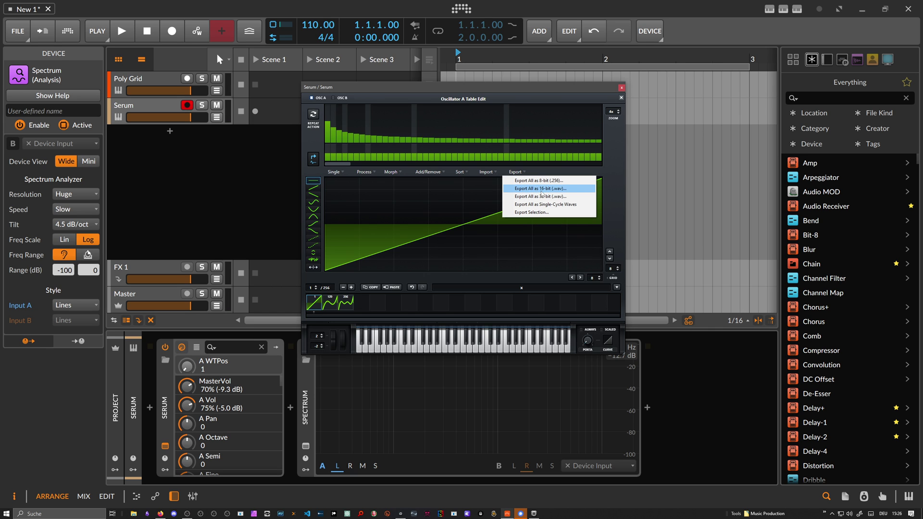
pyautogui.click(542, 192)
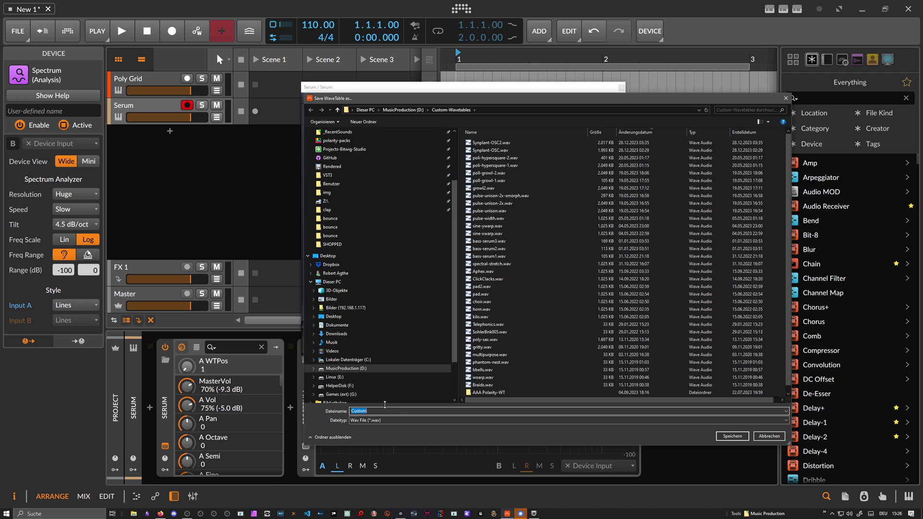
pyautogui.write('Saw-NoFund')
pyautogui.click(741, 437)
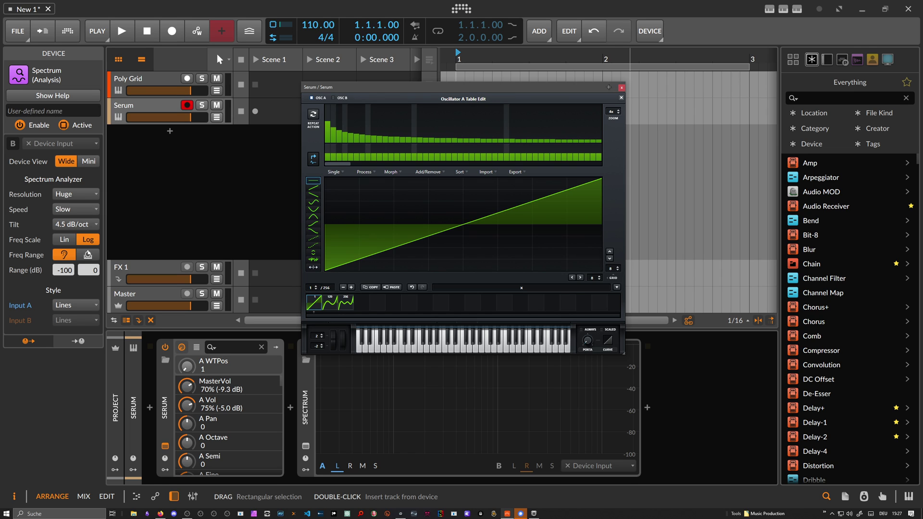
# Close the Serum window, delete the Serum track and open the Poly Grid patch for editing
pyautogui.click(622, 87)
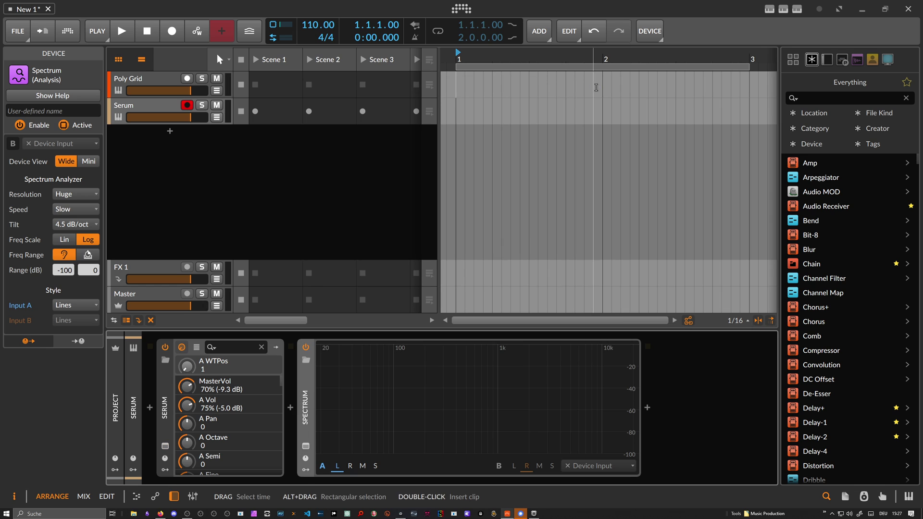
pyautogui.click(160, 110)
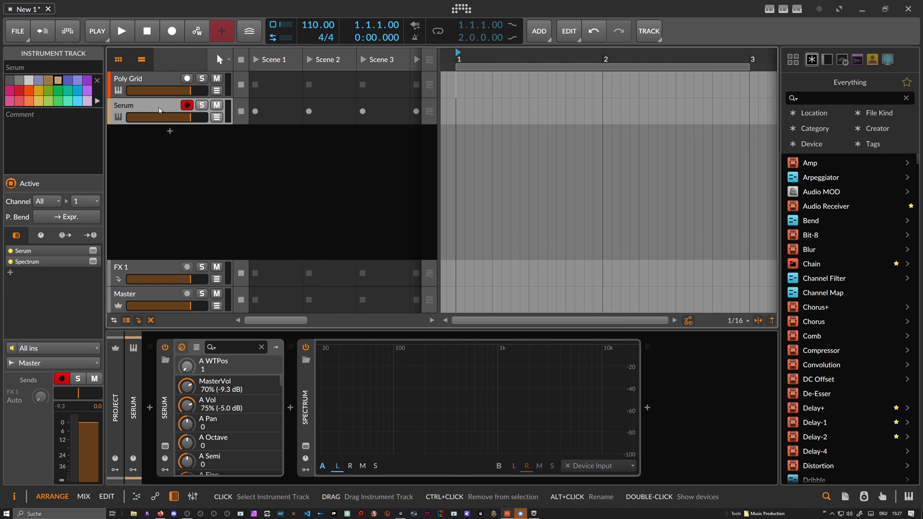
pyautogui.press('Delete')
pyautogui.click(238, 353)
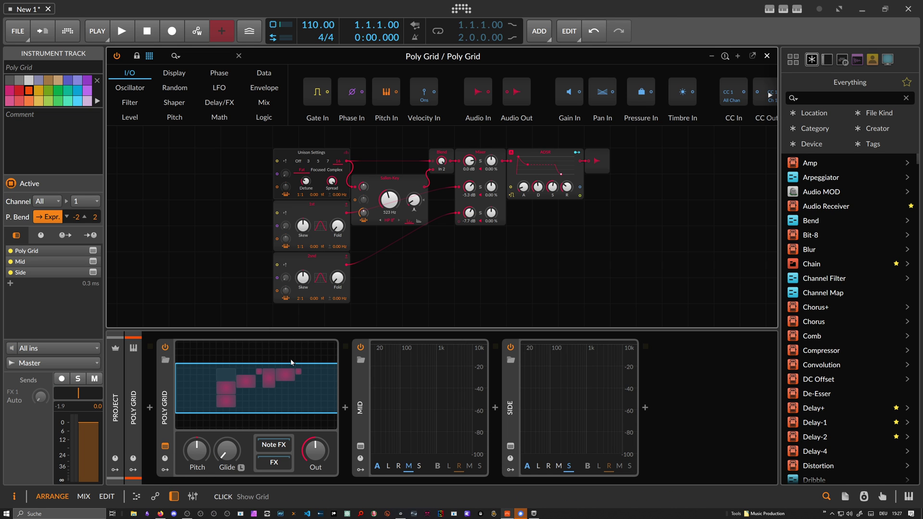
# Switch to File Explorer, open Custom-Wavetables on the MusicProduction (D:) drive and move the window clear of the Wavetable module
pyautogui.press('super+e')
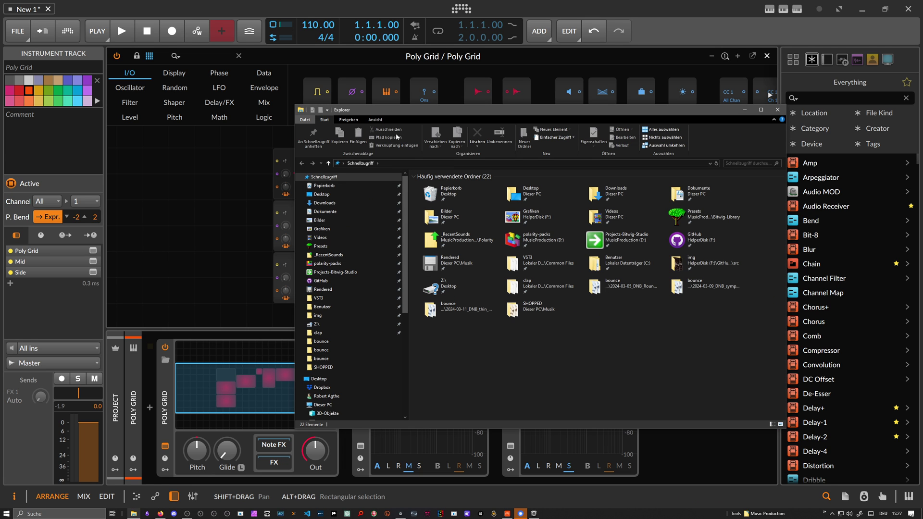
pyautogui.scroll(-5, 365, 288)
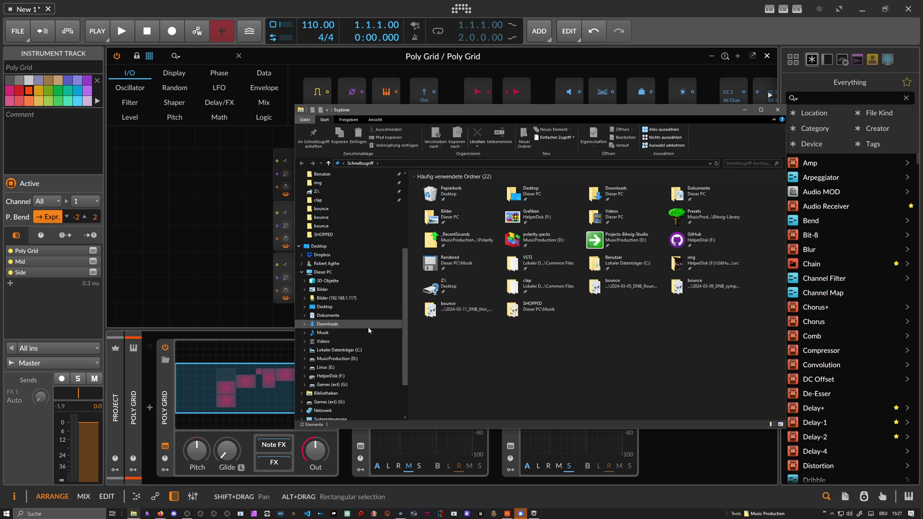
pyautogui.scroll(-1, 367, 327)
pyautogui.click(334, 350)
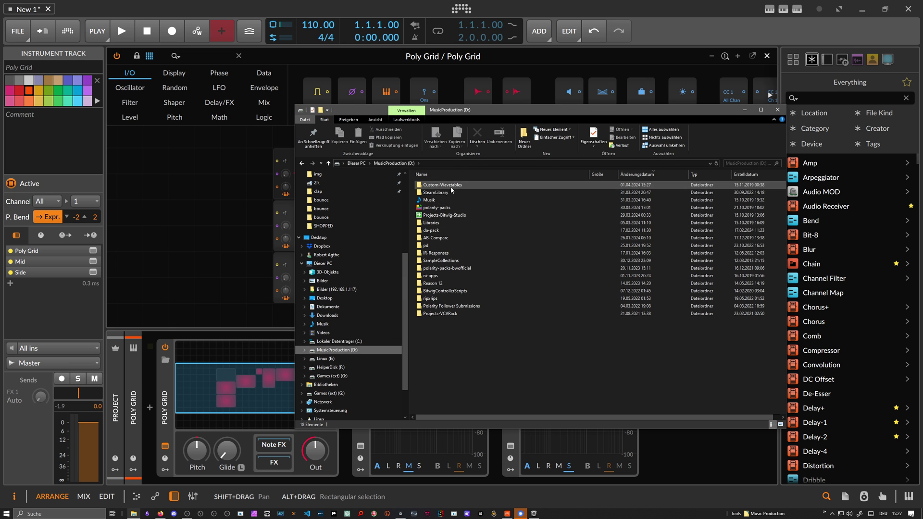
pyautogui.doubleClick(452, 186)
pyautogui.moveTo(420, 112); pyautogui.dragTo(609, 120)
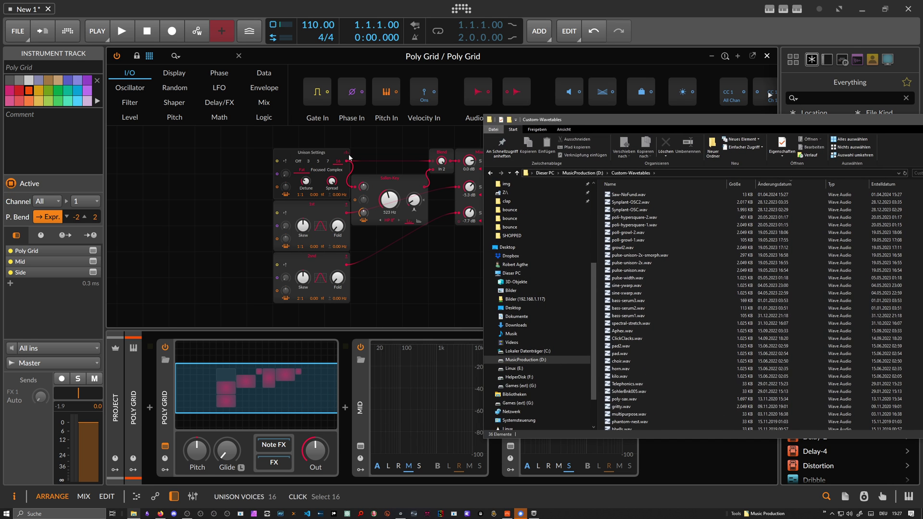
# Show the Wavetable module's waveform view and load Saw-NoFund.wav from the folder into it
pyautogui.click(349, 156)
pyautogui.hotkey('alt', 'Tab')
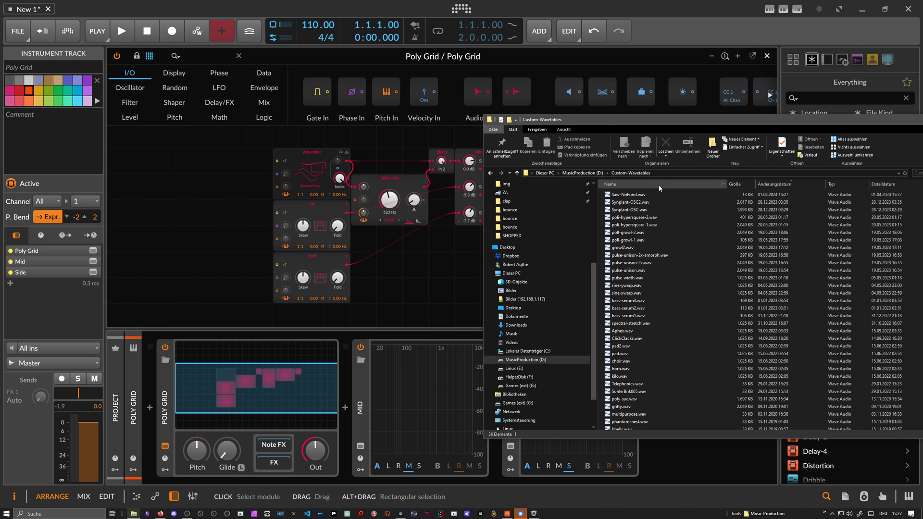
pyautogui.moveTo(629, 194); pyautogui.dragTo(305, 174)
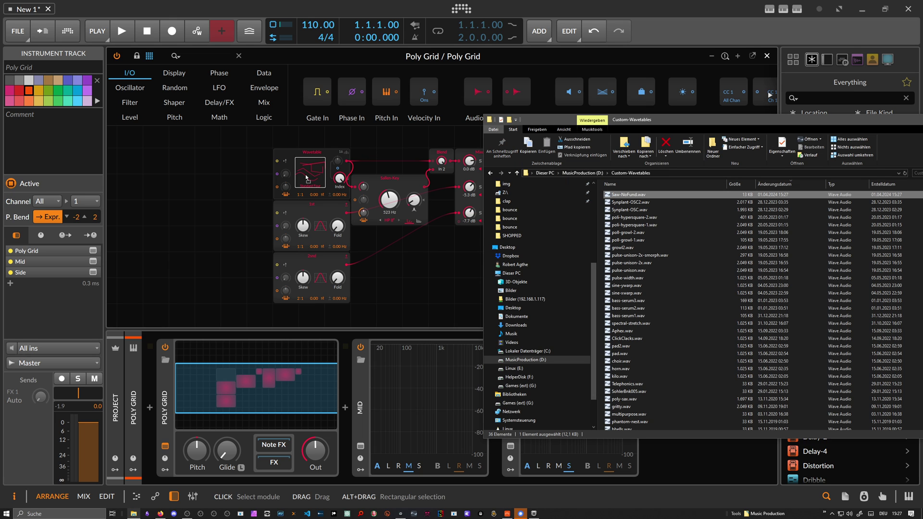
pyautogui.click(345, 180)
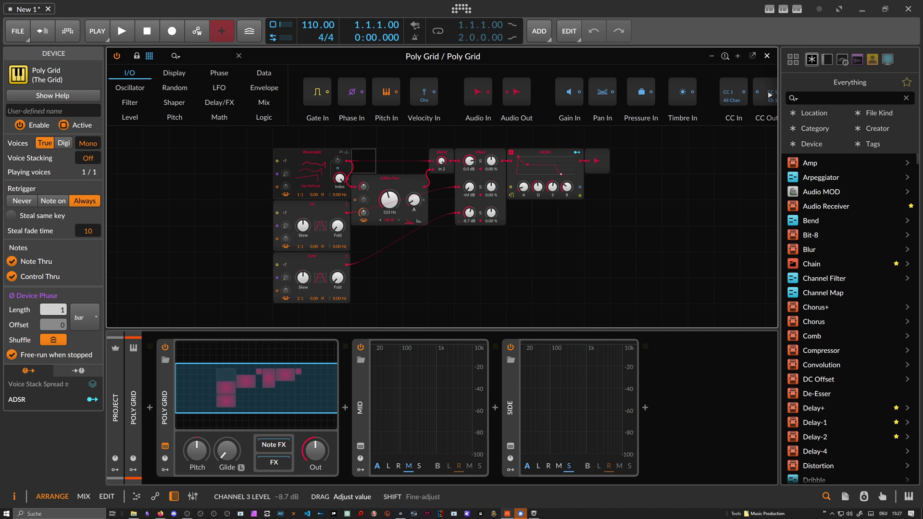
# Turn the two sine oscillators' mixer channels down to -Inf dB
pyautogui.moveTo(469, 213); pyautogui.dragTo(469, 240)
pyautogui.scroll(1, 447, 207)
pyautogui.moveTo(393, 155); pyautogui.dragTo(403, 168)
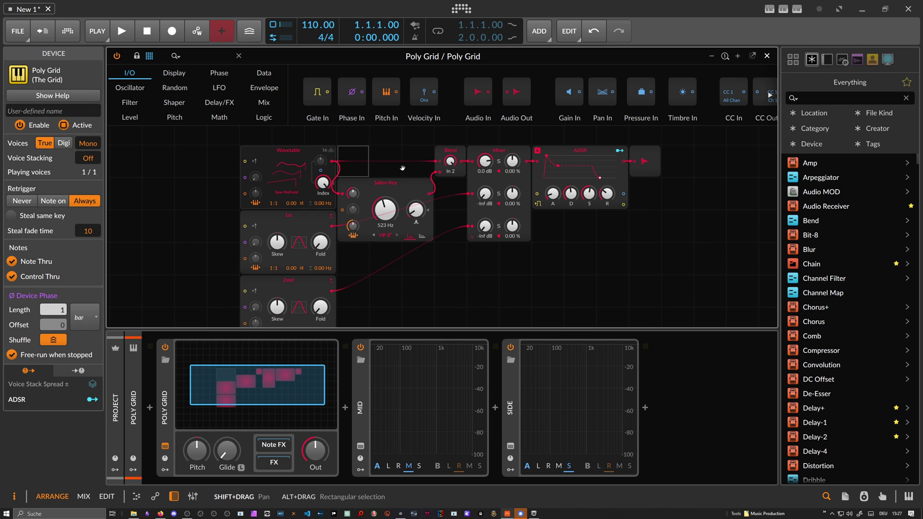
# Arm the Poly Grid track and set the Wavetable oscillator to index 0.00 % with unison off
pyautogui.click(138, 361)
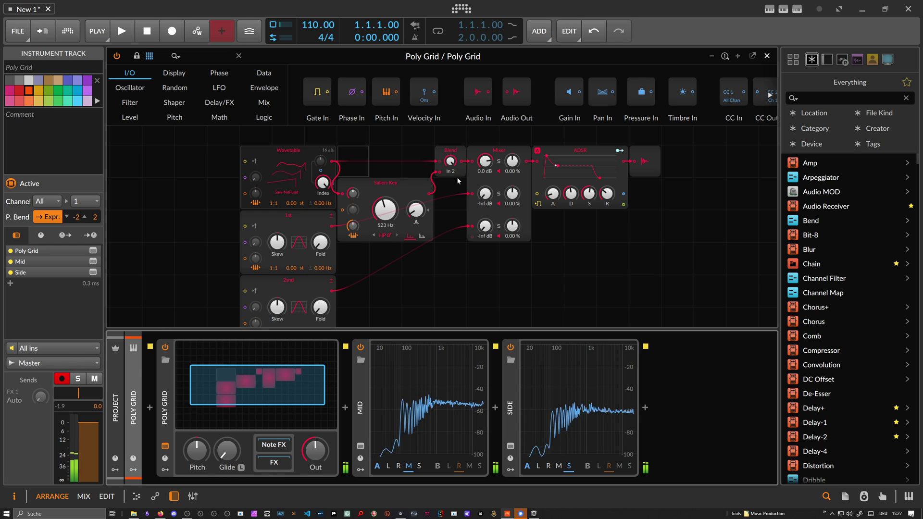
pyautogui.moveTo(323, 184); pyautogui.dragTo(323, 255)
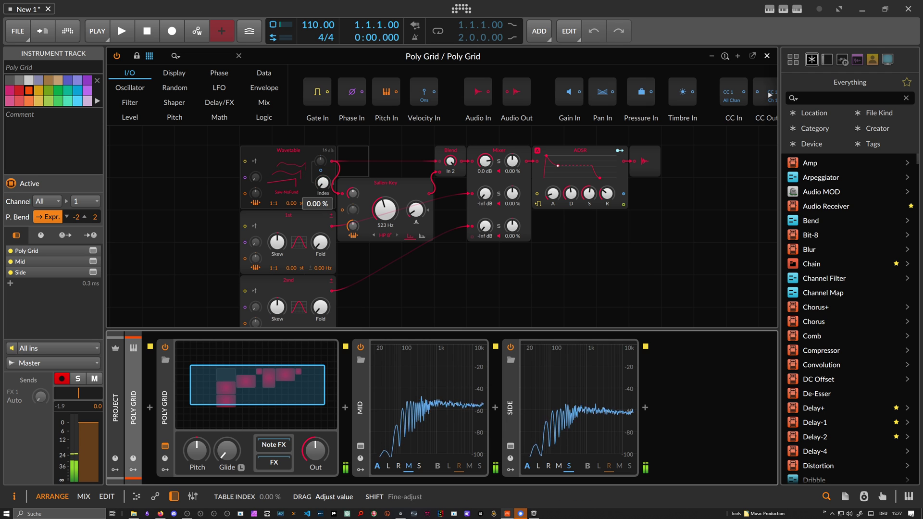
pyautogui.click(331, 151)
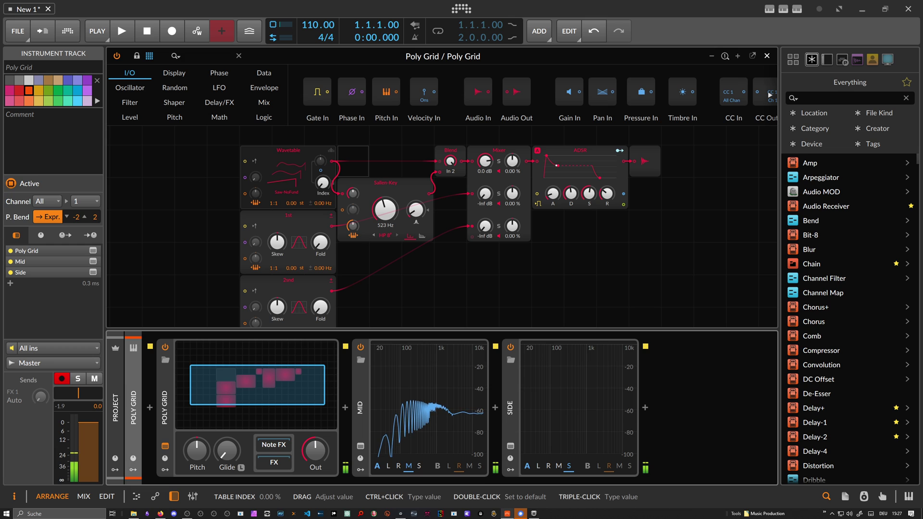
# Delete the Sallen-Key filter and the Blend module so the Wavetable feeds the mixer directly
pyautogui.click(377, 181)
pyautogui.press('Delete')
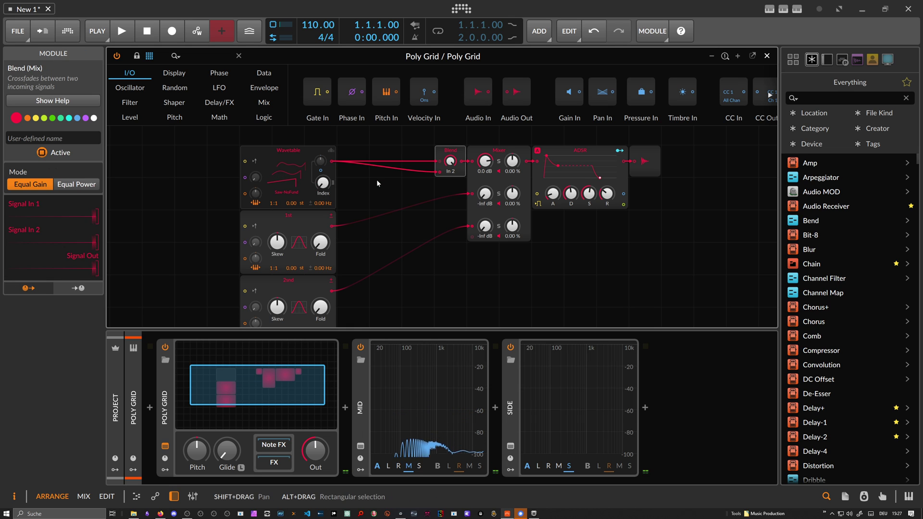
pyautogui.click(446, 150)
pyautogui.press('Delete')
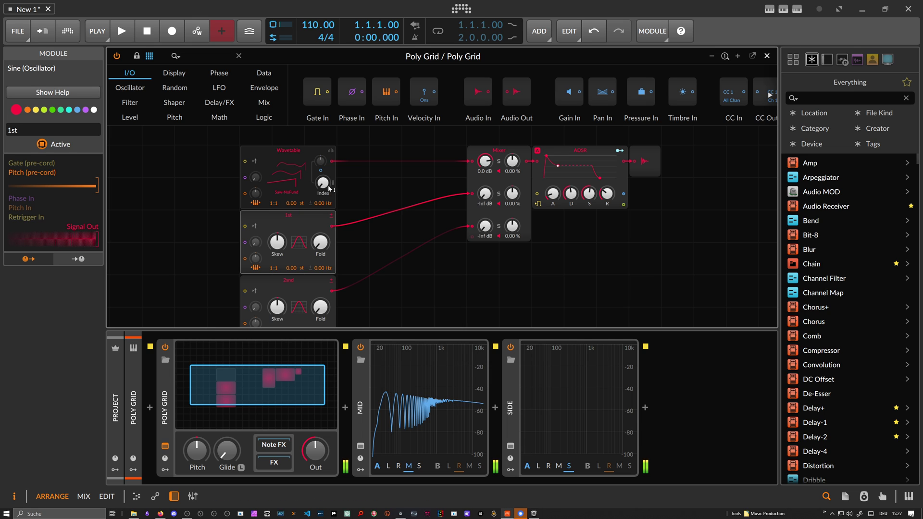
# Raise the Wavetable index to maximum and set the mixer levels to 0.0 dB for the first sine and -10.8 dB for the second
pyautogui.moveTo(323, 183)
pyautogui.mouseDown()
pyautogui.moveTo(323, 164)
pyautogui.moveTo(323, 177)
pyautogui.mouseUp()
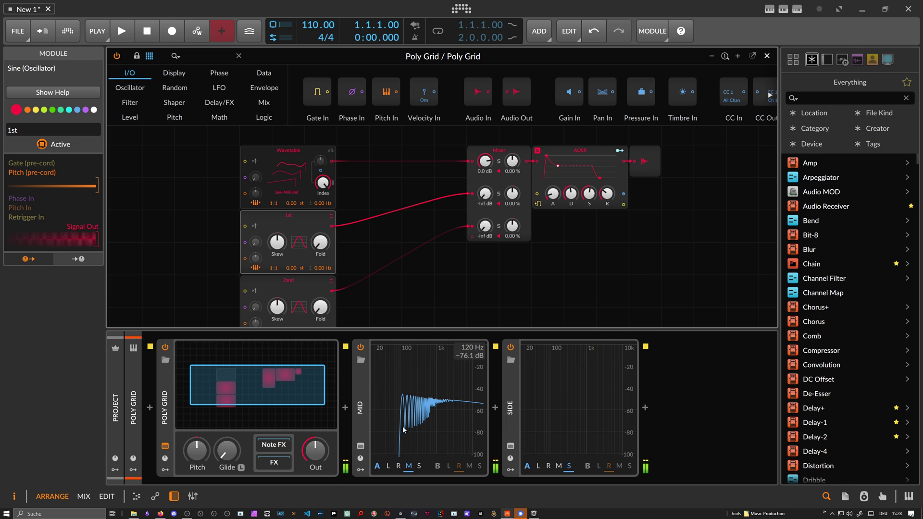
pyautogui.moveTo(485, 225); pyautogui.dragTo(486, 200)
pyautogui.doubleClick(486, 197)
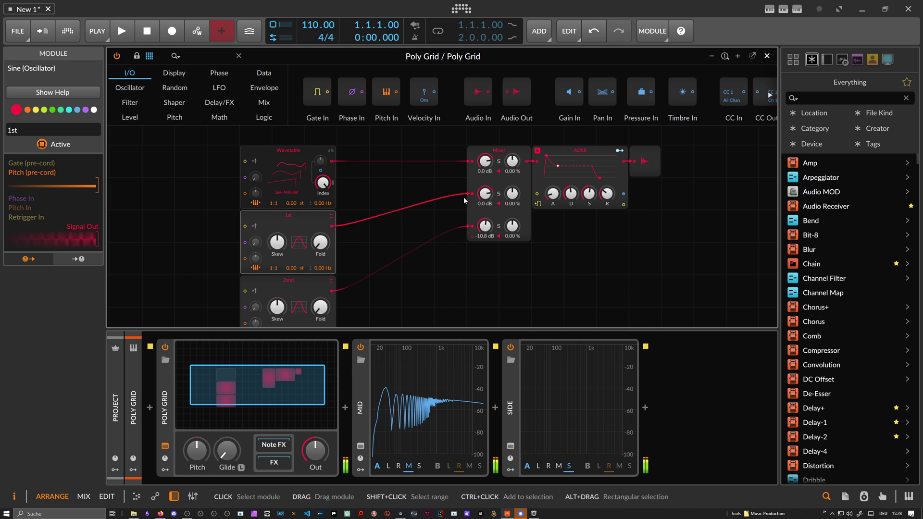
# Set the Wavetable oscillator's unison to 16 voices with about 26 cents of detune, and return to its waveform view
pyautogui.click(305, 151)
pyautogui.click(331, 151)
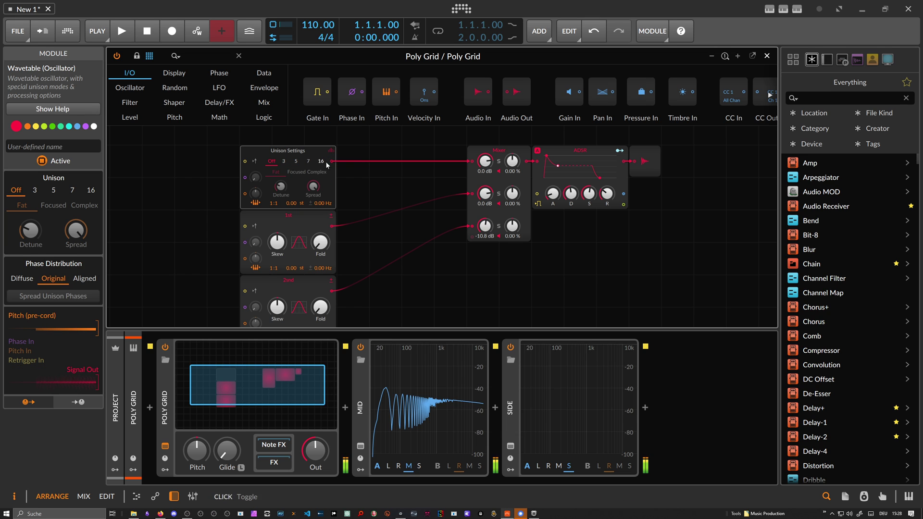
pyautogui.click(321, 162)
pyautogui.moveTo(281, 186)
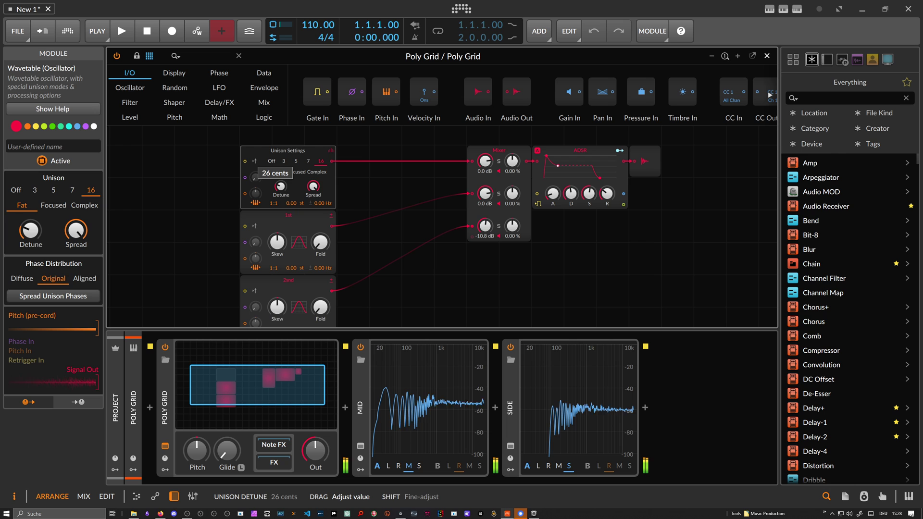
pyautogui.moveTo(281, 186); pyautogui.dragTo(280, 185)
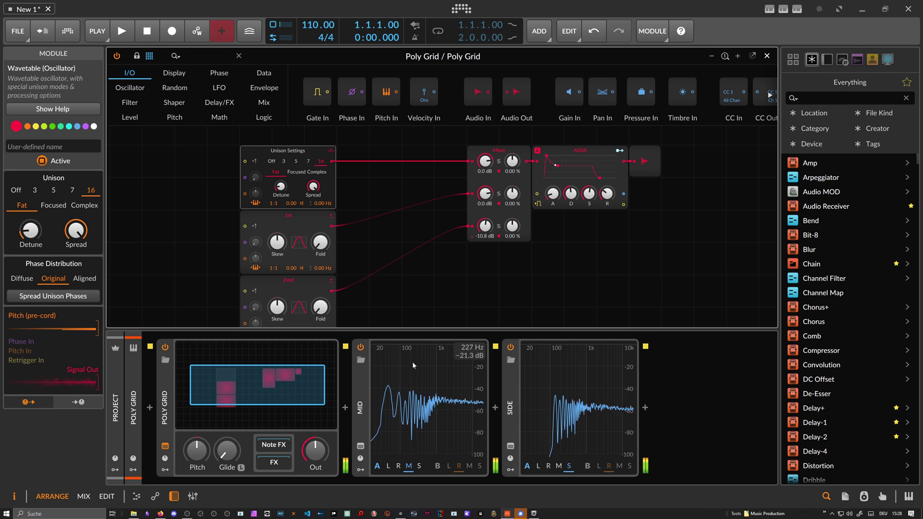
pyautogui.click(331, 151)
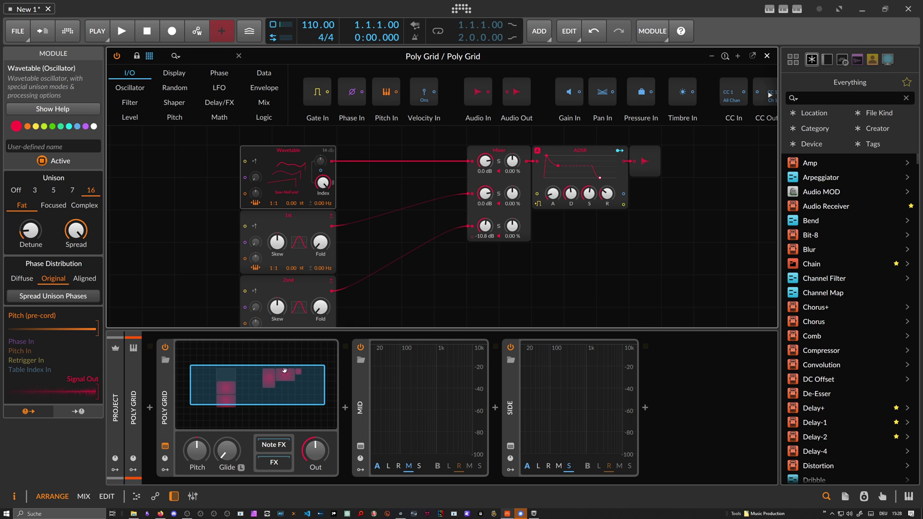
pyautogui.moveTo(282, 374); pyautogui.dragTo(283, 376)
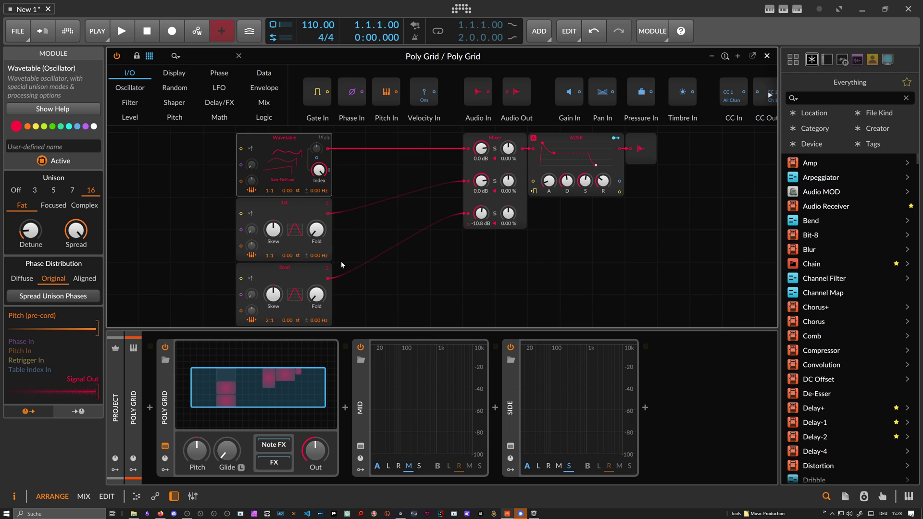